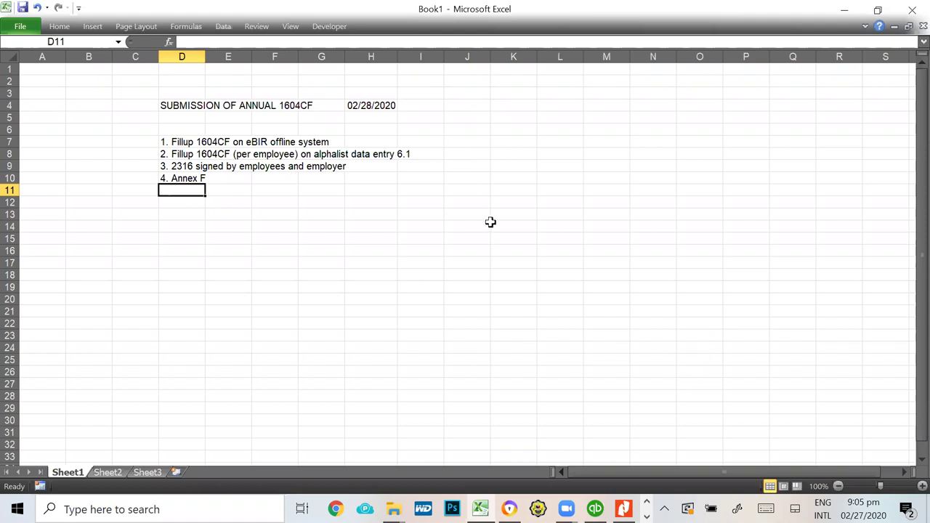
Step: Examine the annual 1604CF submission title and the alphalist data entry 6.1 item in the worksheet checklist
click(166, 109)
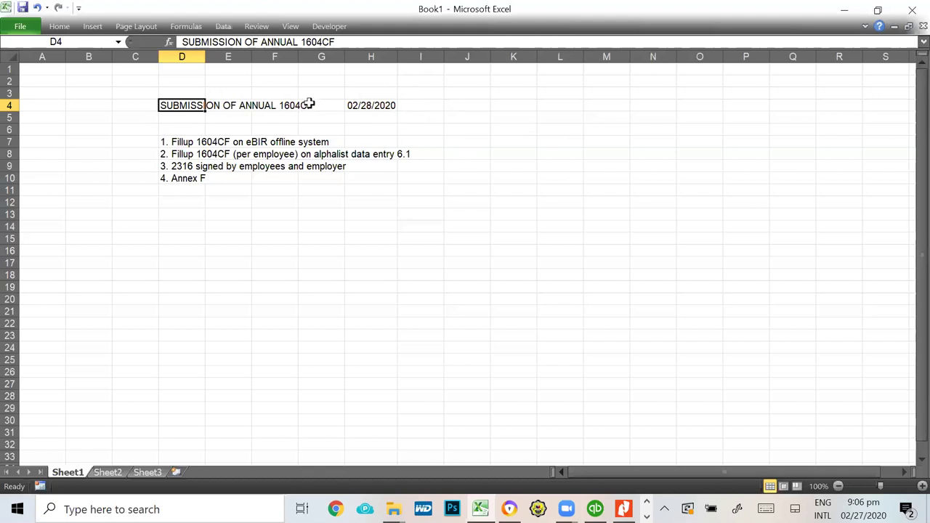
click(337, 165)
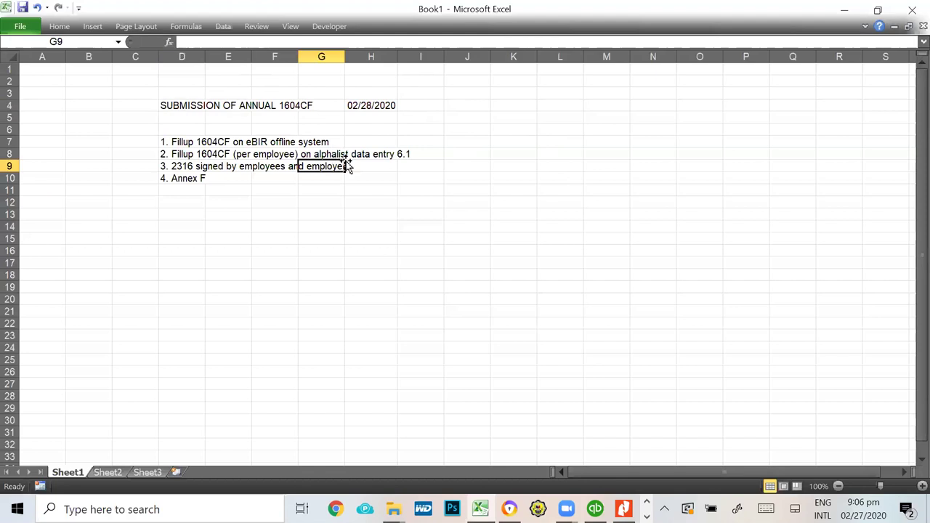
click(375, 154)
click(458, 164)
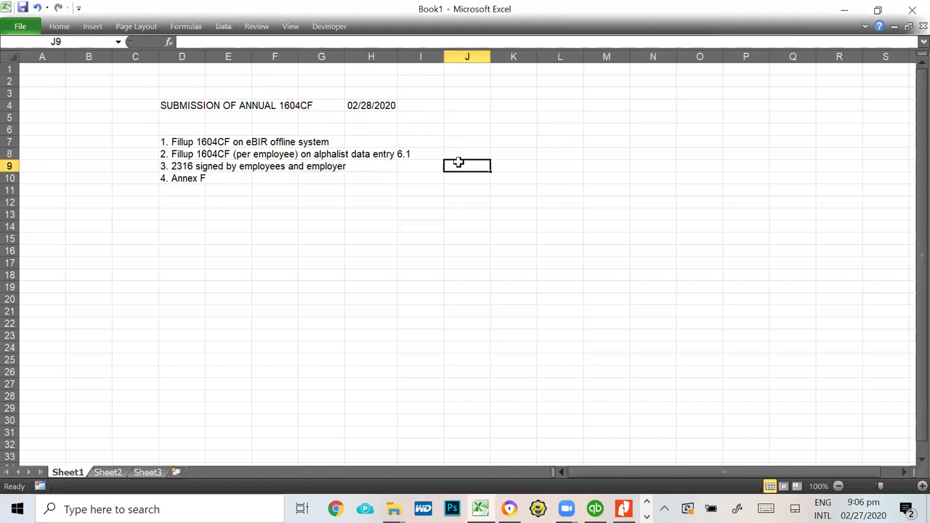
click(176, 155)
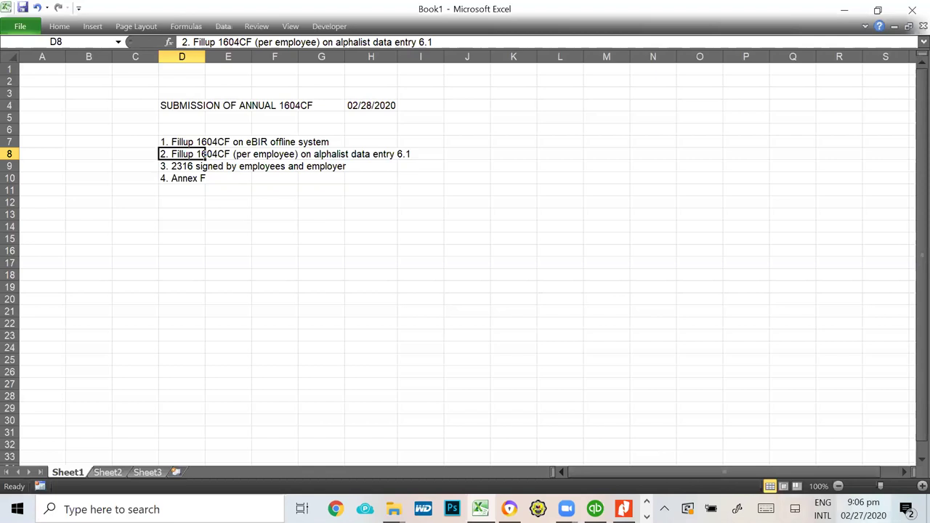
Step: Switch to the browser and examine the Alphalist Data Entry and Validation Module Version 6.1 downloads on the BIR website
click(508, 508)
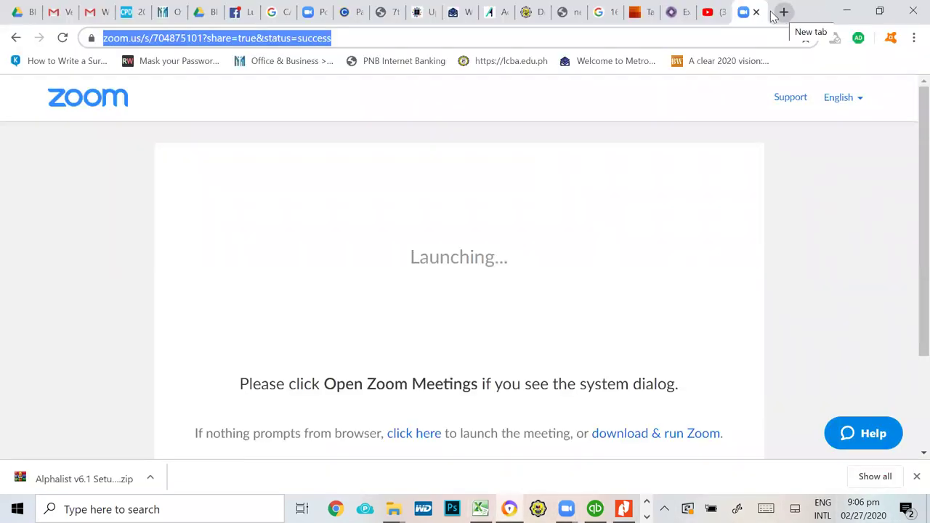
click(526, 11)
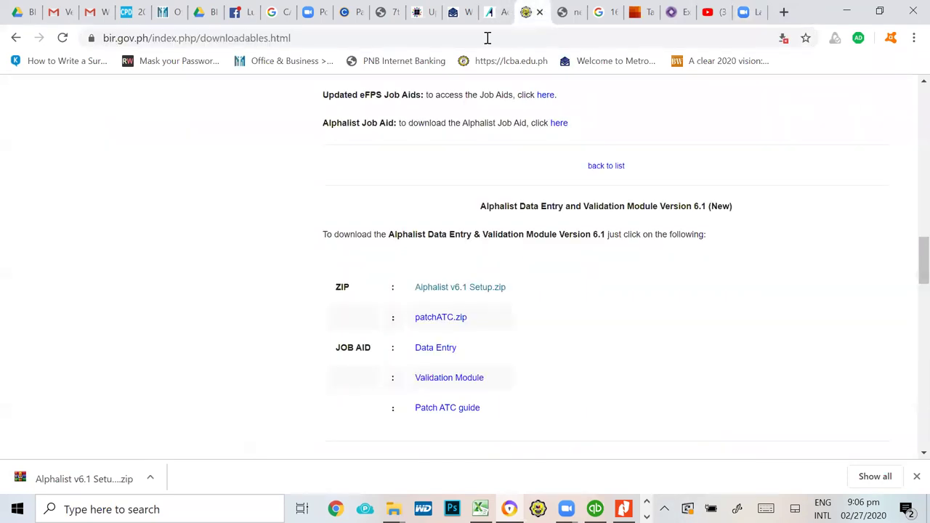
scroll(604, 345, up, 5)
scroll(607, 345, down, 4)
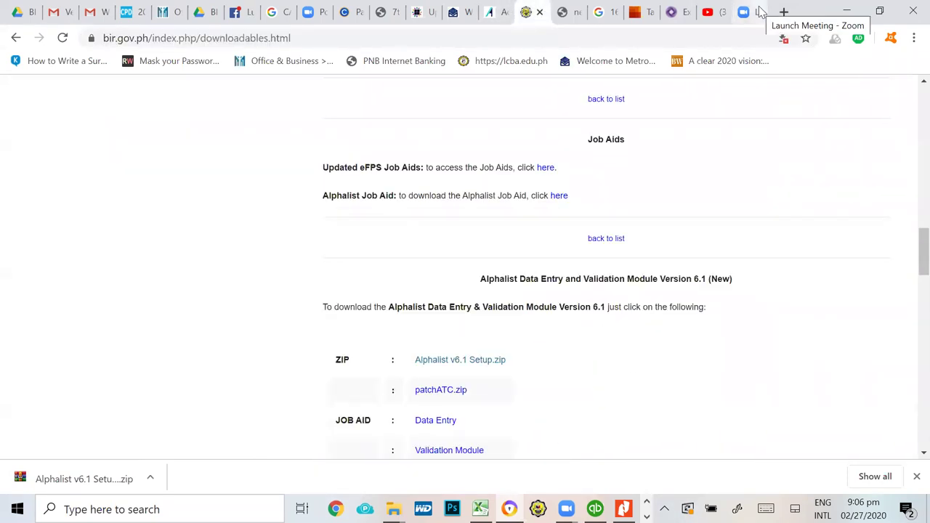
Step: Return to the Excel workbook and go through the four 1604CF submission requirements, from the eBIR offline form to Annex F
key(alt+Tab)
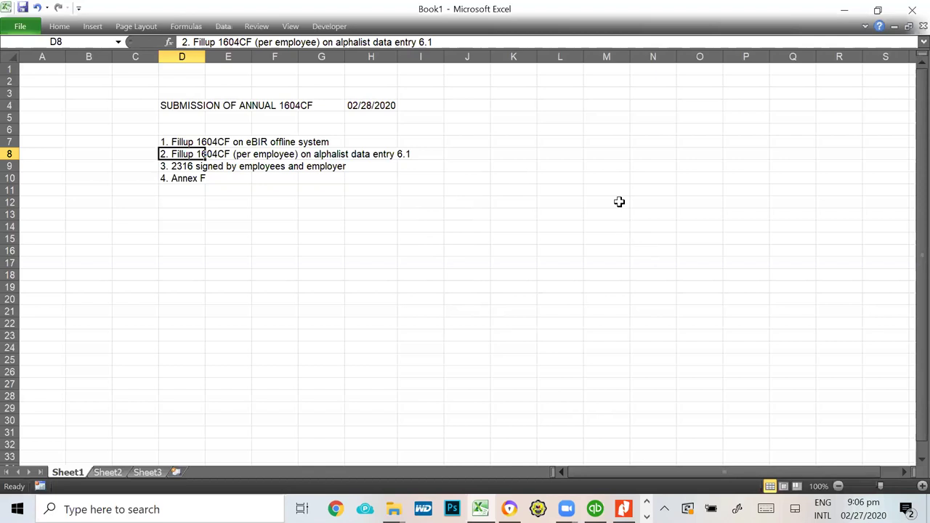
click(497, 190)
click(538, 154)
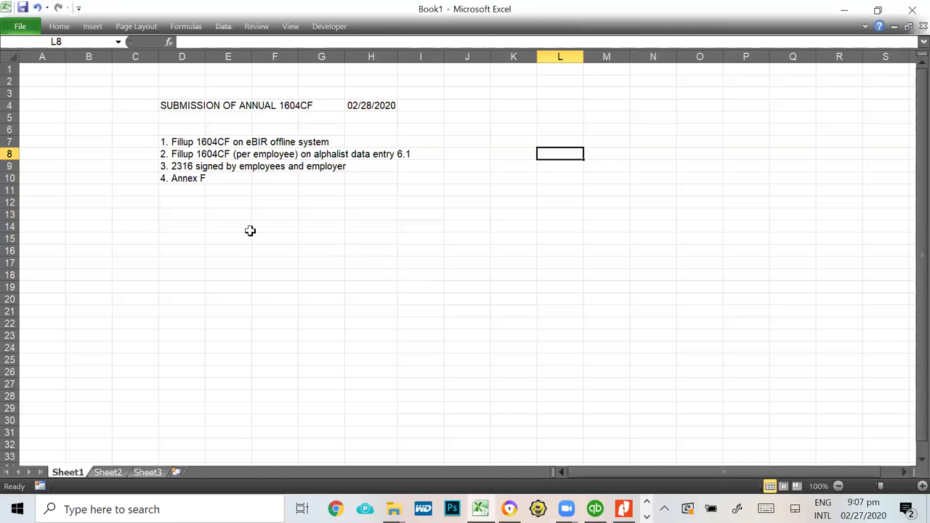
click(537, 270)
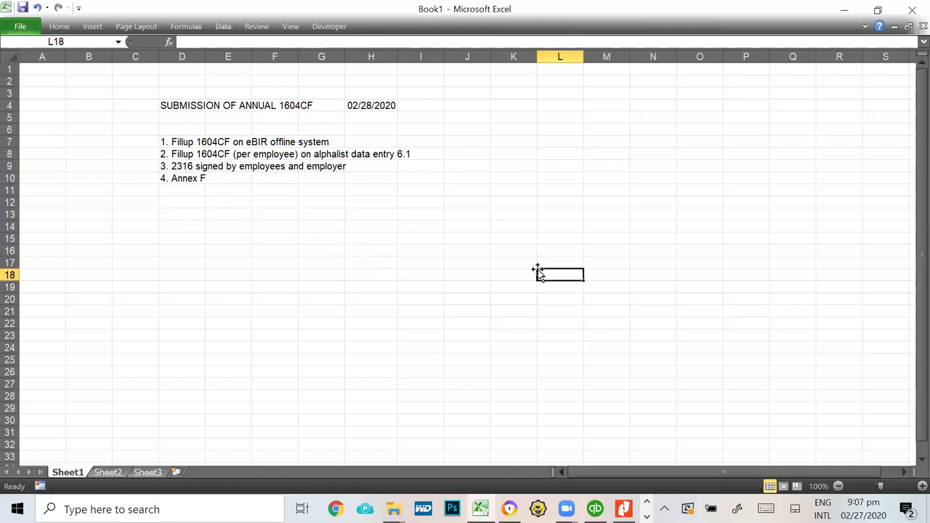
click(175, 142)
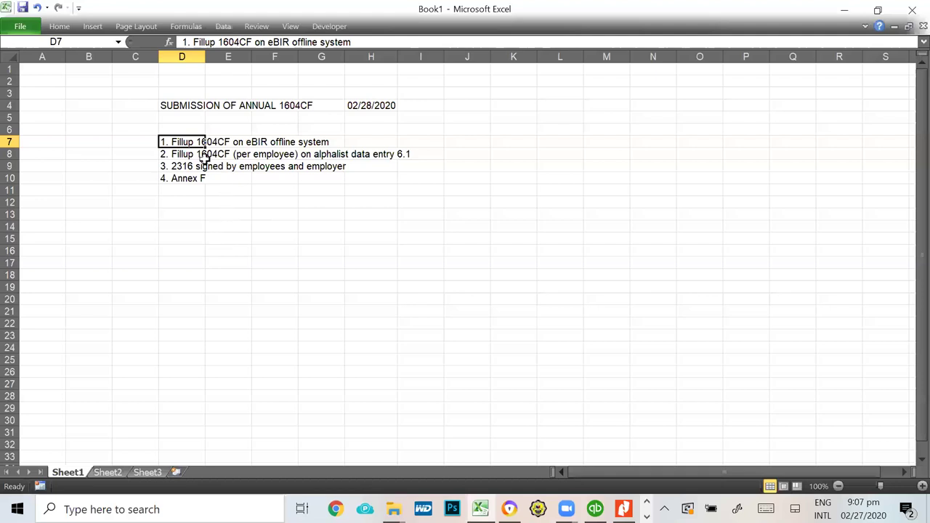
drag(149, 138, 146, 177)
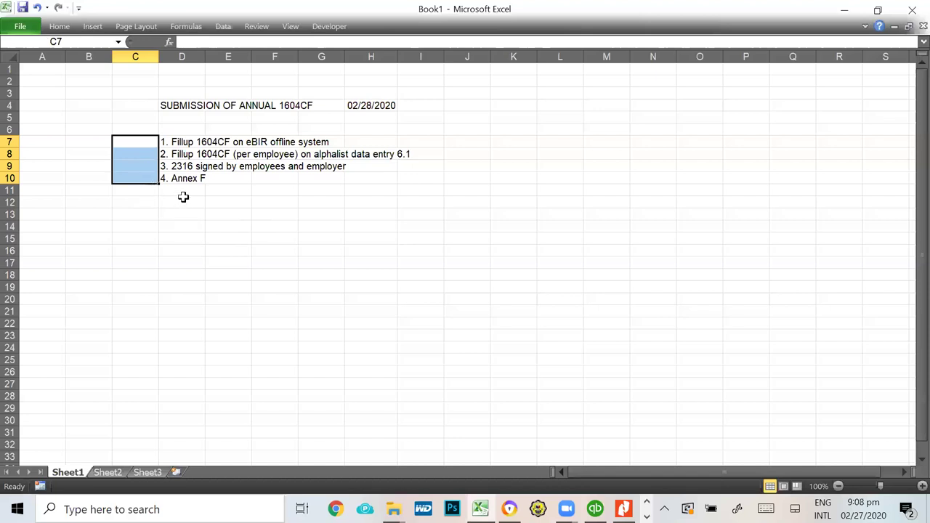
drag(181, 145, 183, 178)
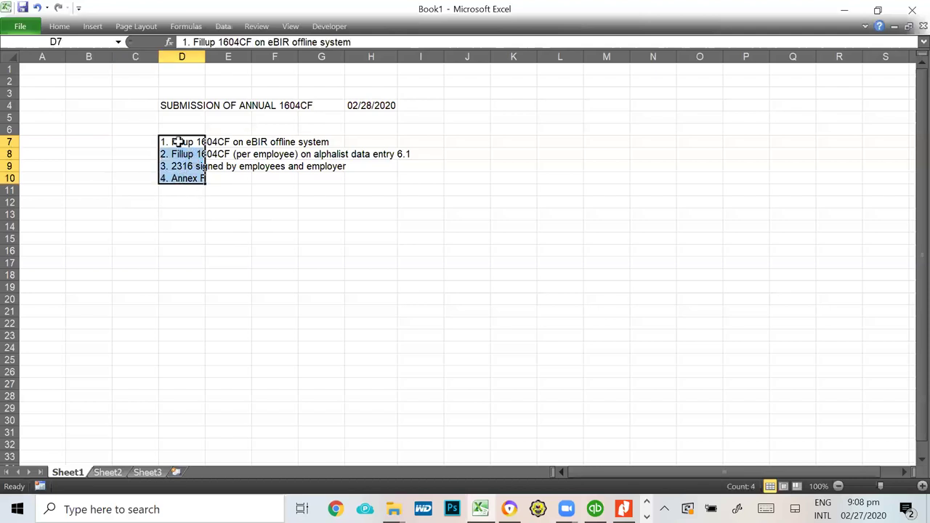
click(178, 142)
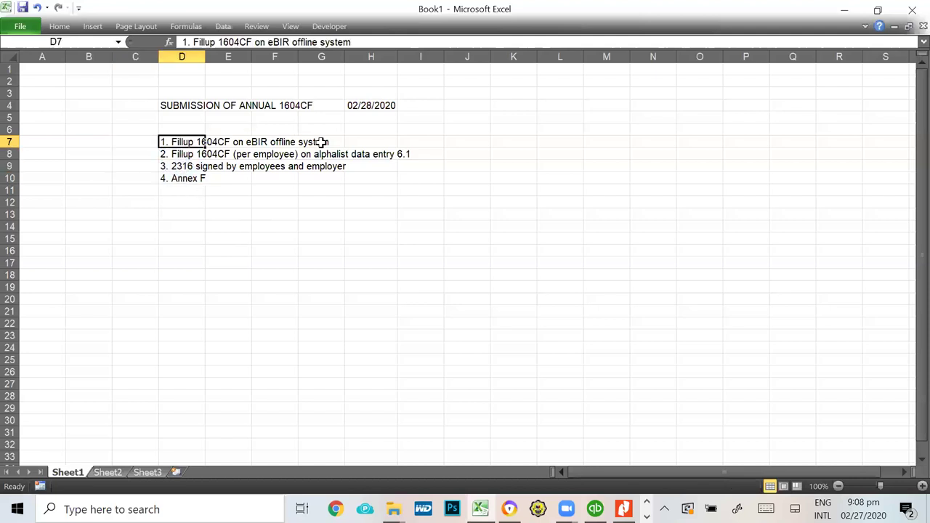
click(167, 154)
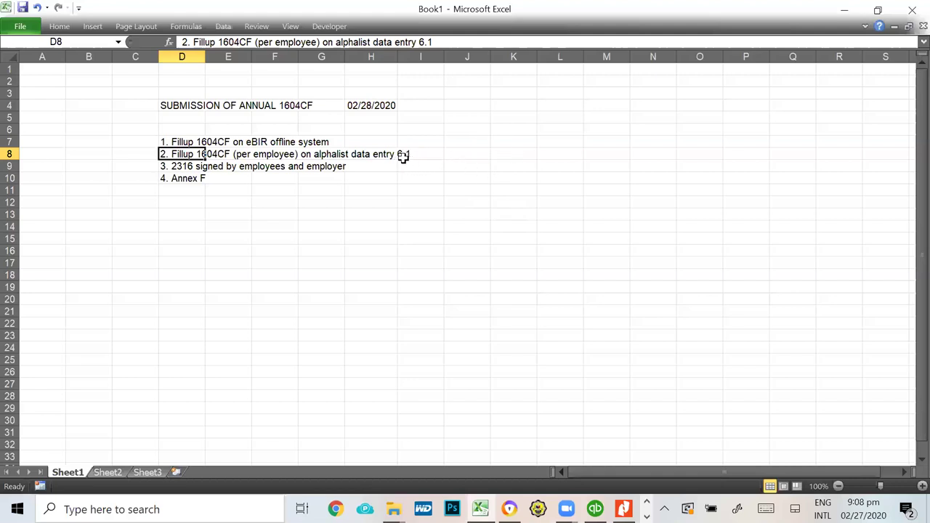
click(168, 168)
click(188, 154)
click(171, 166)
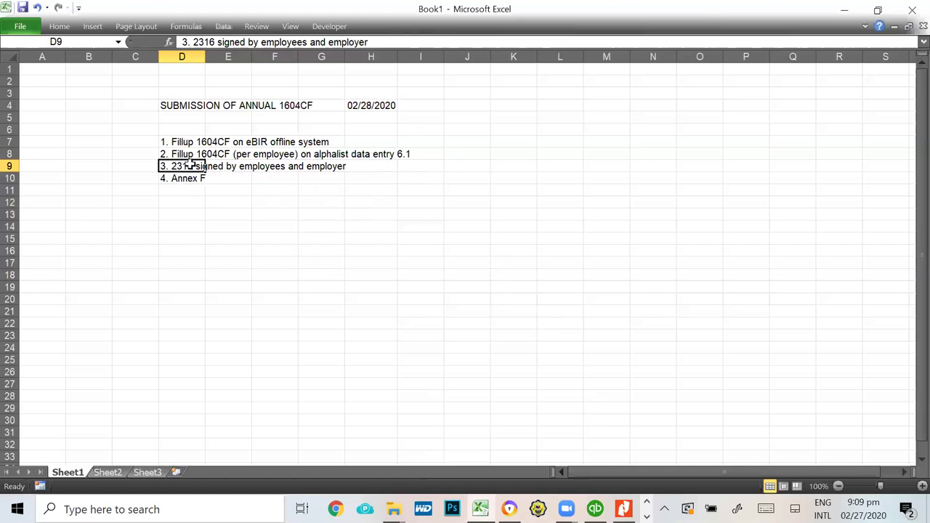
click(249, 153)
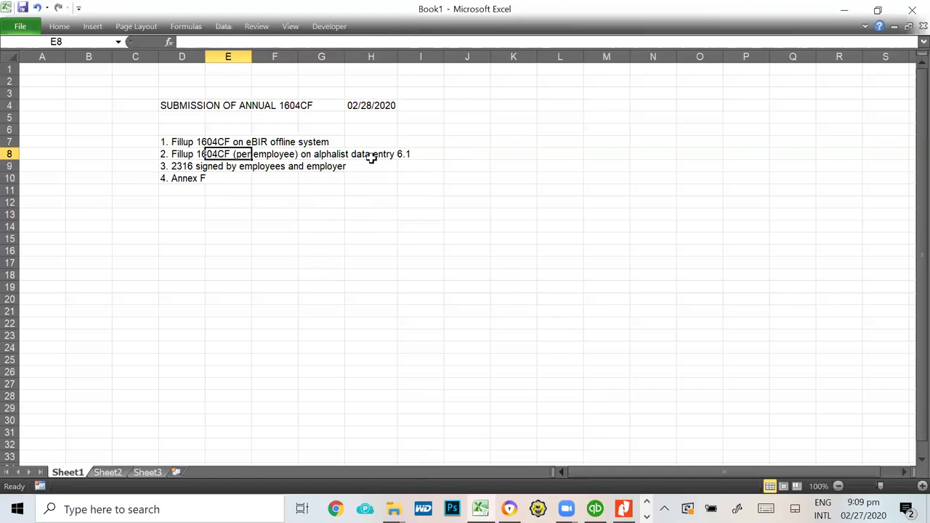
click(182, 175)
click(186, 165)
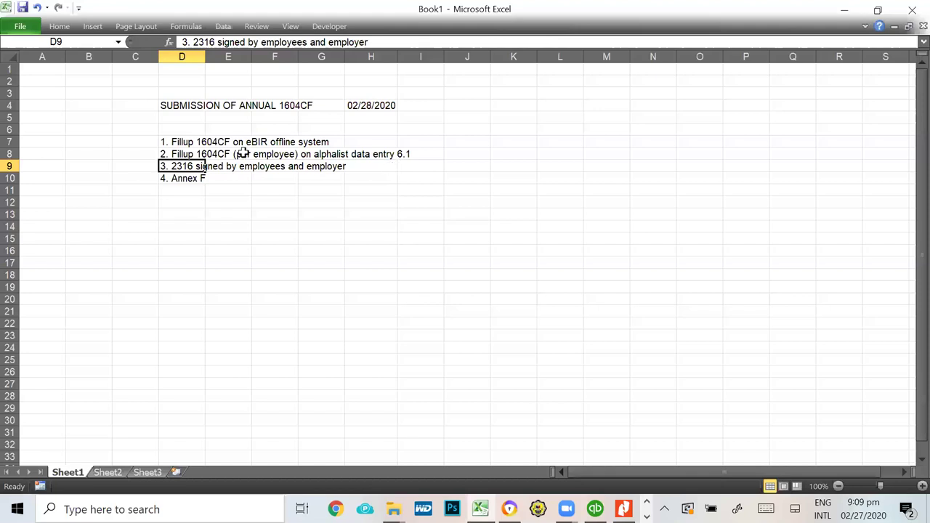
click(186, 155)
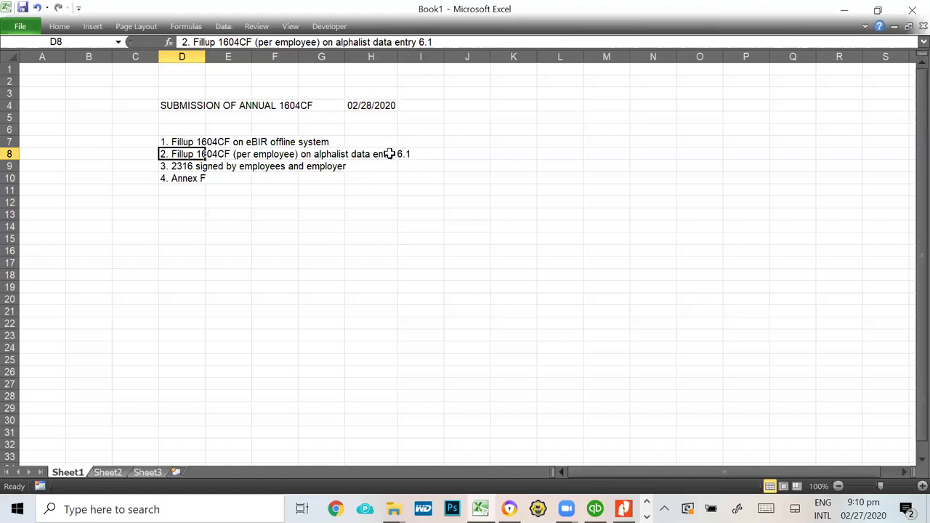
click(174, 184)
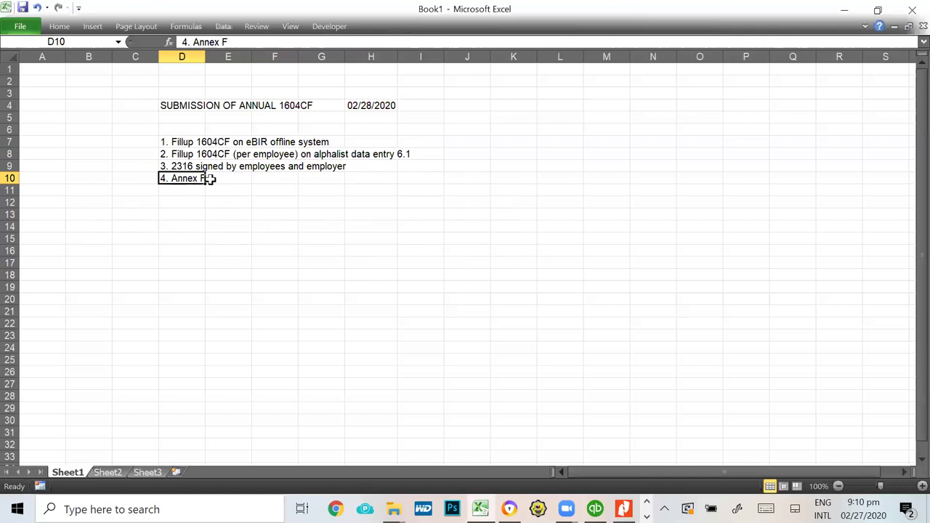
click(152, 178)
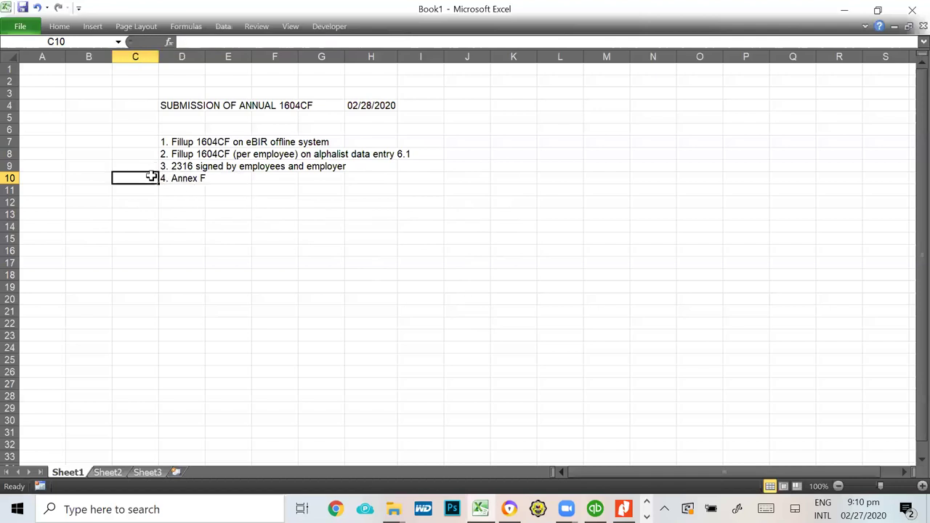
click(148, 166)
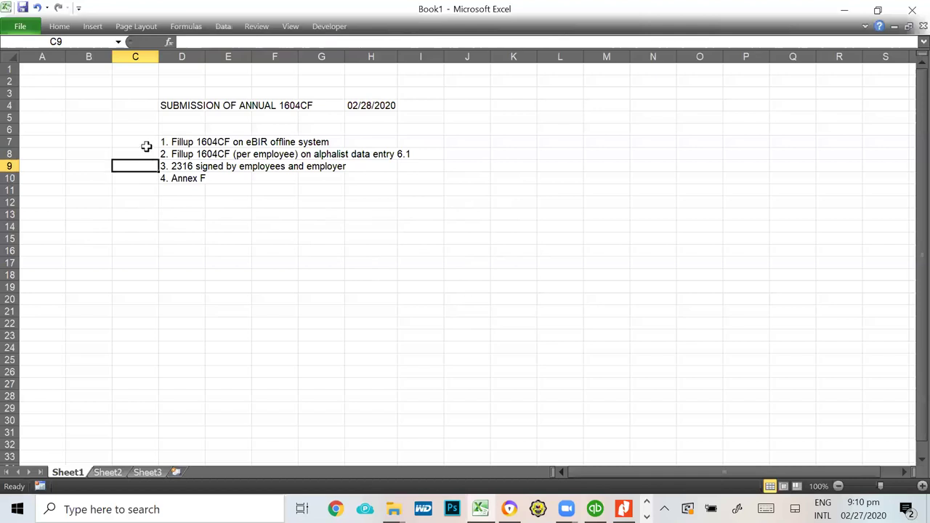
click(146, 150)
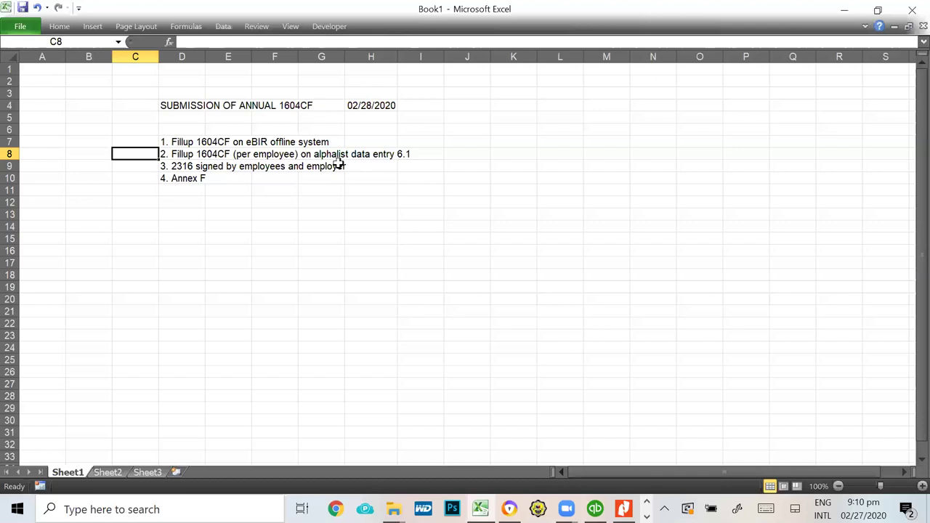
click(199, 143)
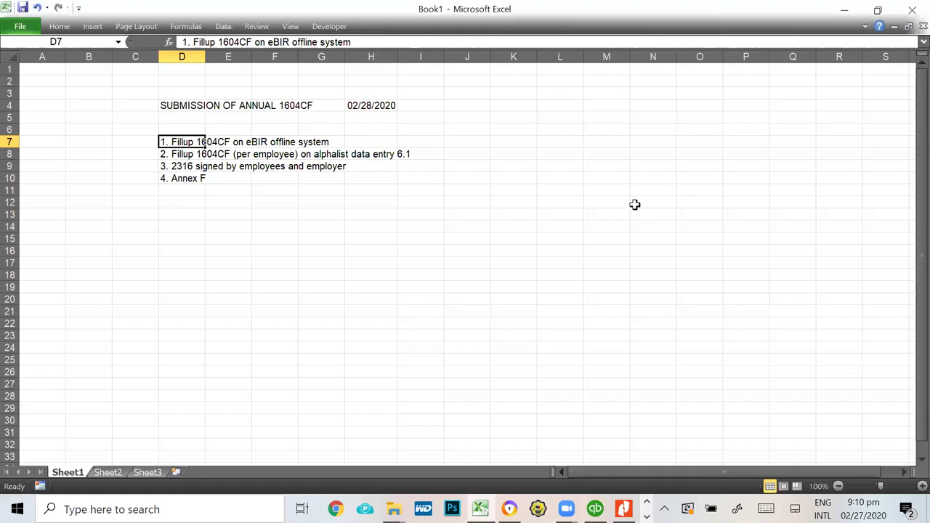
mouse_move(144, 166)
mouse_down()
mouse_move(148, 175)
mouse_move(146, 151)
mouse_move(146, 178)
mouse_up()
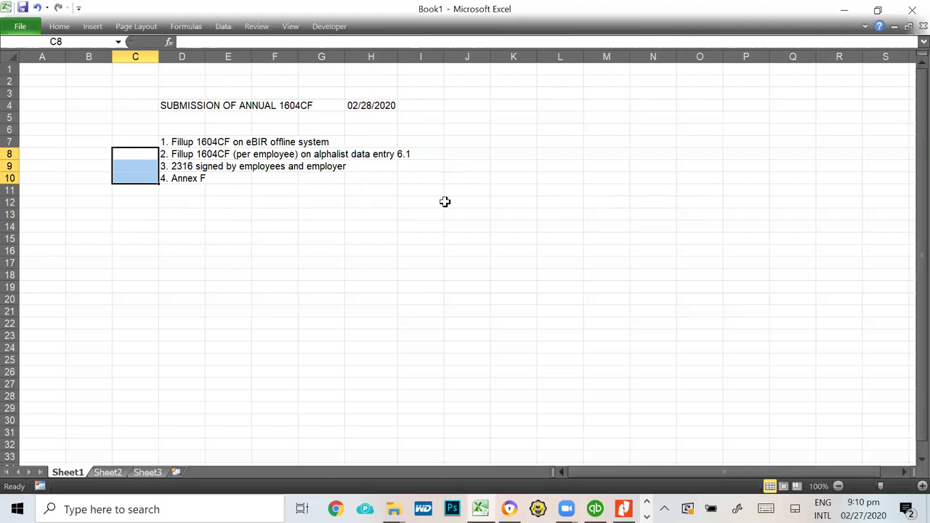
drag(149, 141, 344, 141)
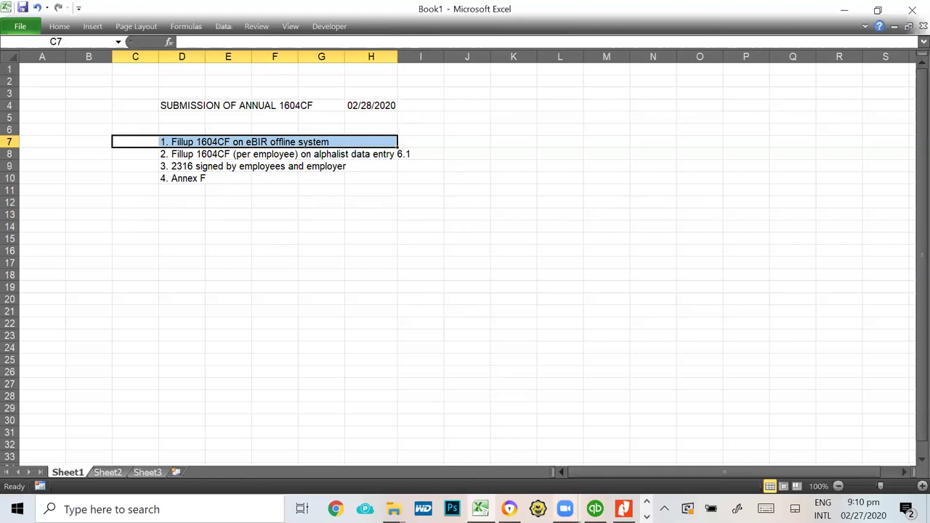
Step: Switch to the Offline eBIRForms Package and leave the open BIR Form 1604-E for the taxpayer profile page
click(566, 509)
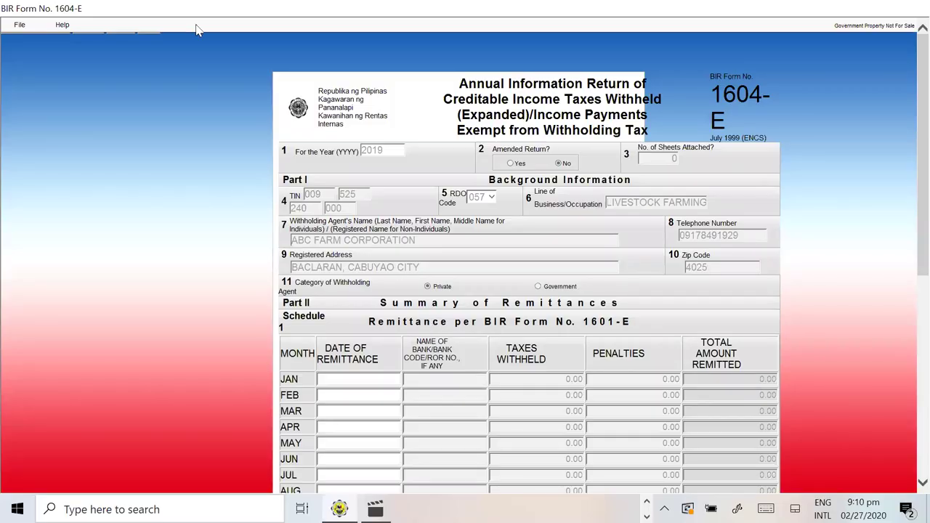
click(20, 25)
click(33, 38)
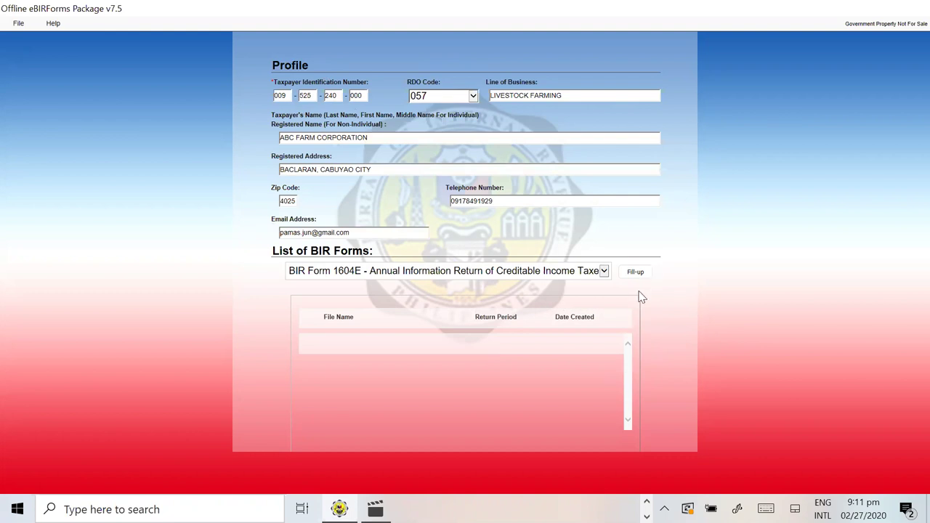
Step: Choose BIR Form 1604CF from the list of BIR forms and open a new return for fill-up, acknowledging the profile save
click(603, 273)
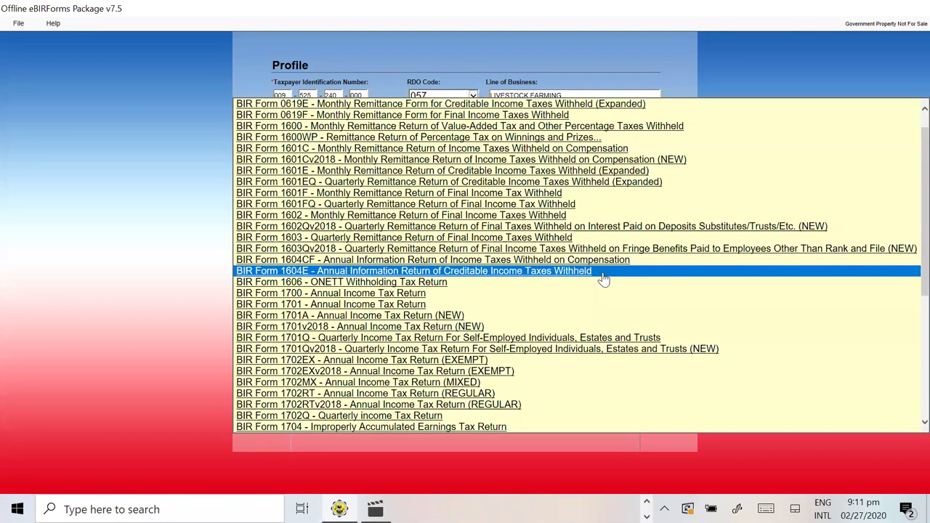
click(307, 261)
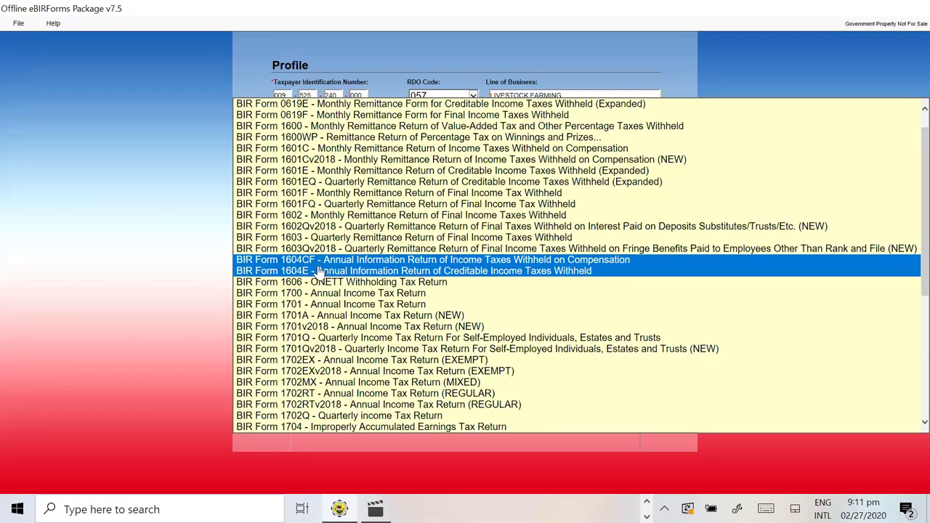
click(273, 262)
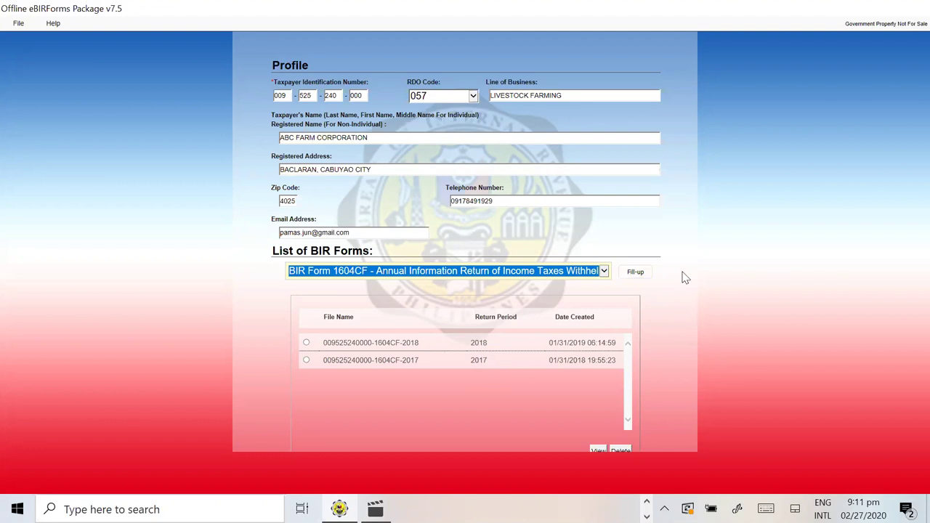
click(635, 273)
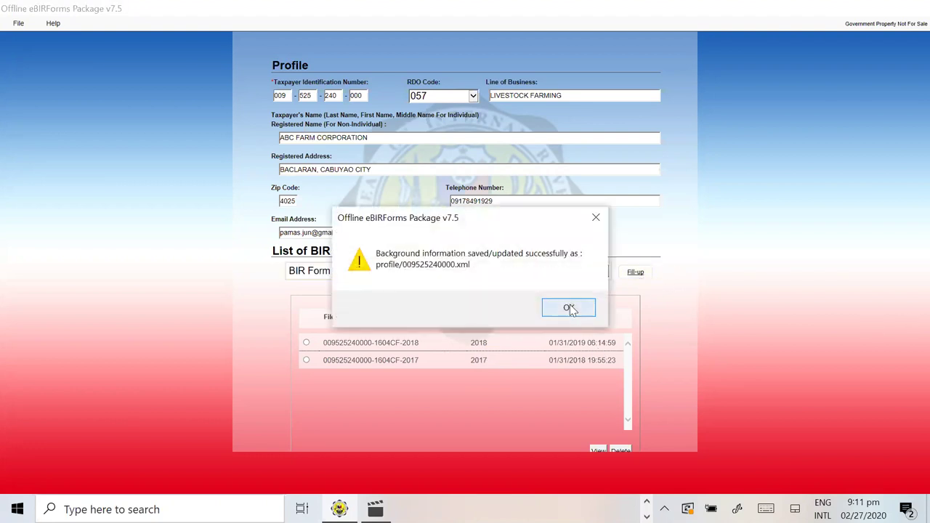
click(569, 308)
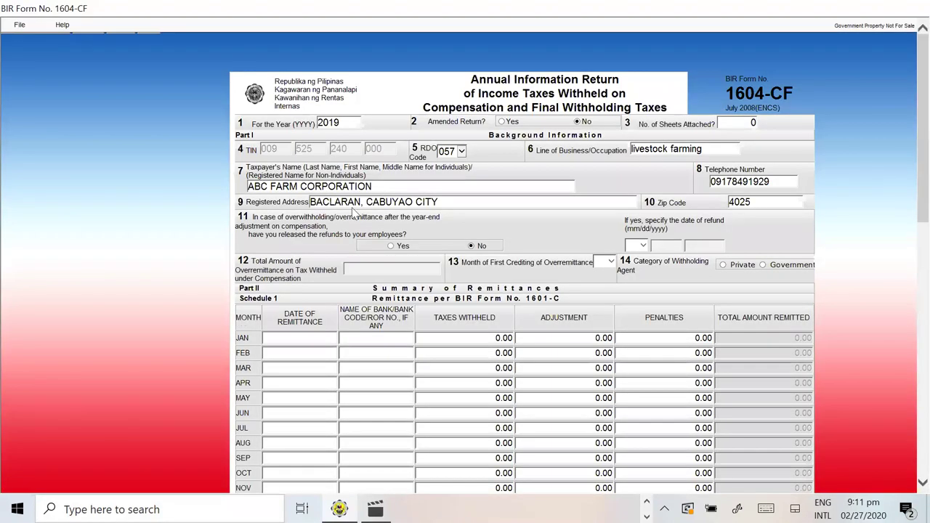
Step: Try answering Yes to the item 11 question on released employee refunds and set it back to No
drag(345, 122, 297, 122)
click(390, 247)
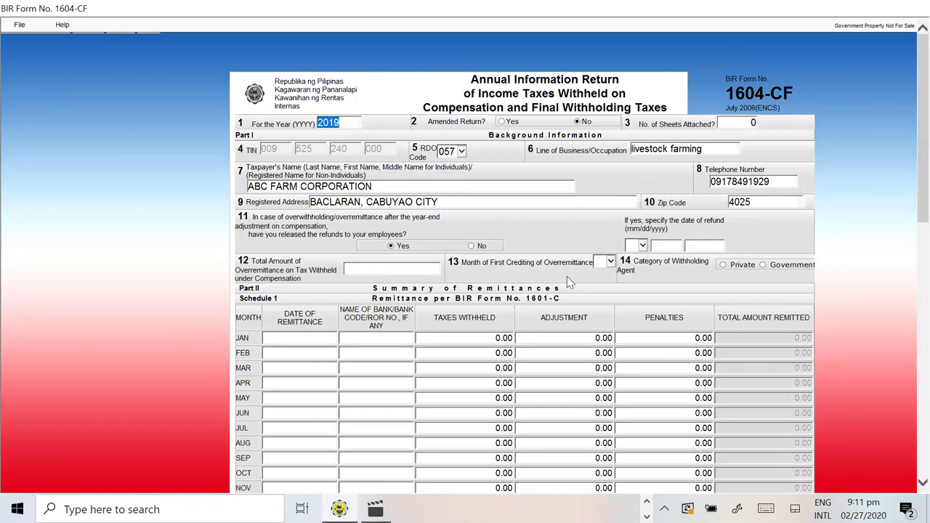
click(471, 246)
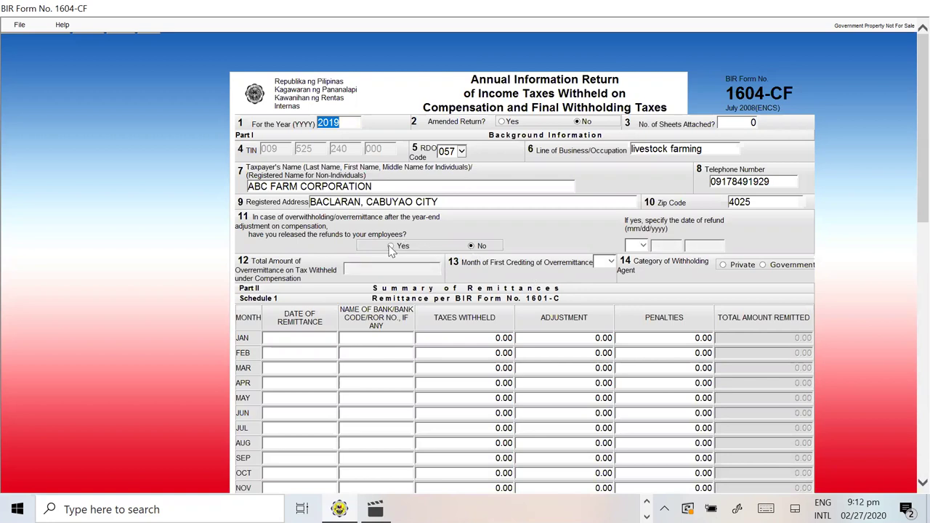
Step: Choose Private as the category of withholding agent and enter 02/10/2019 as January's date of remittance in Schedule 1
click(391, 247)
click(473, 247)
scroll(623, 283, down, 1)
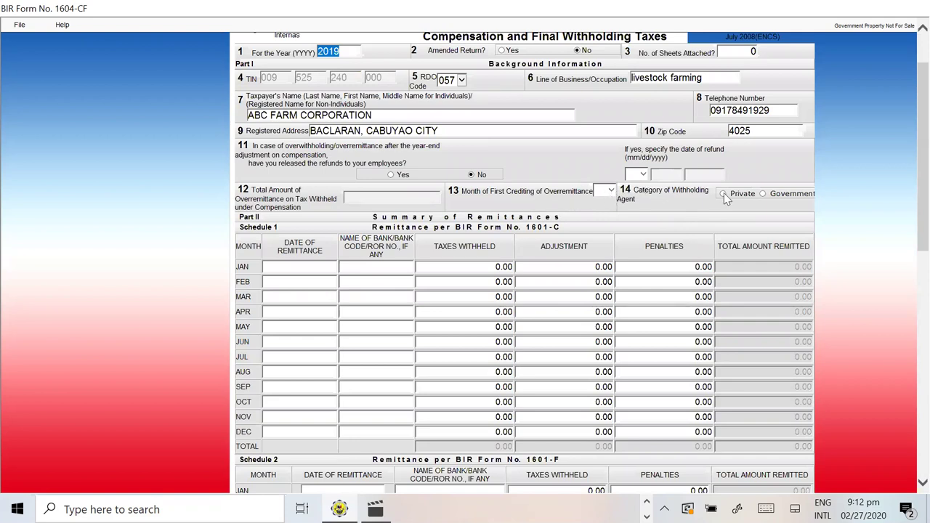
click(298, 266)
click(560, 227)
text(02/10/2019)
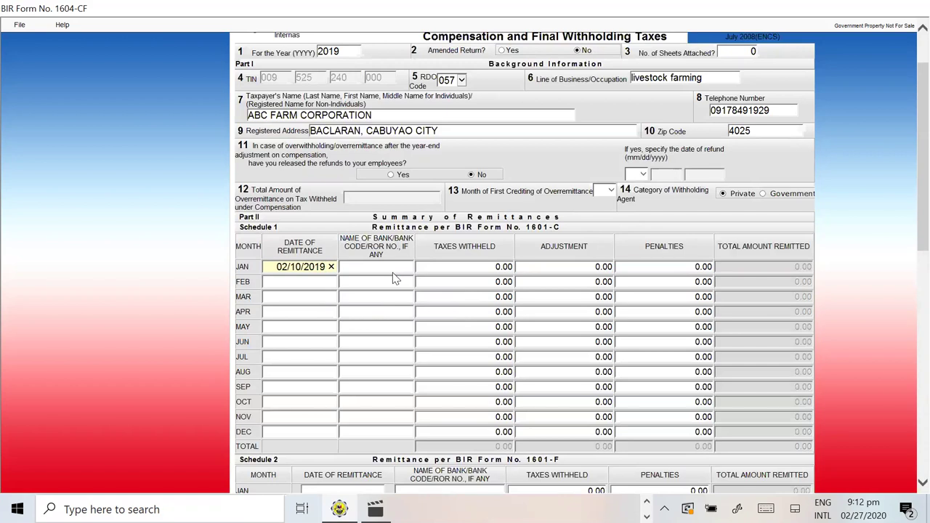
click(328, 281)
click(288, 267)
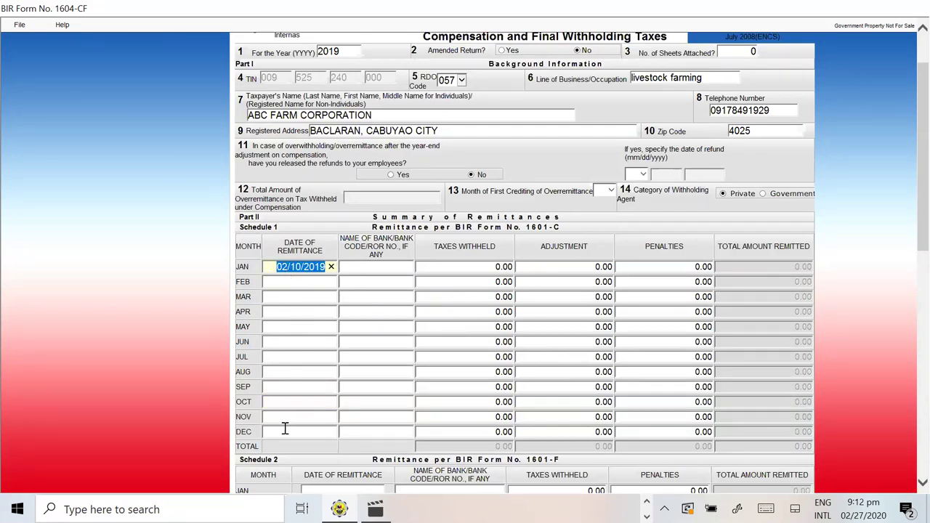
Step: Enter EBIR as the bank name in Schedule 1's January row, leaving the amounts at zero
click(375, 267)
click(469, 267)
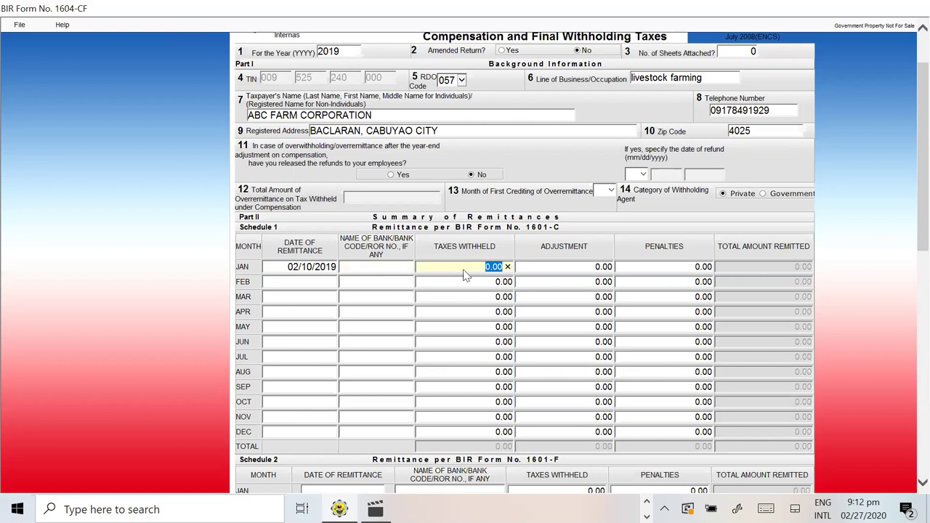
click(353, 267)
text(webi)
key(BackSpace)
key(BackSpace)
key(BackSpace)
text(EBI)
key(Tab)
key(Tab)
key(Tab)
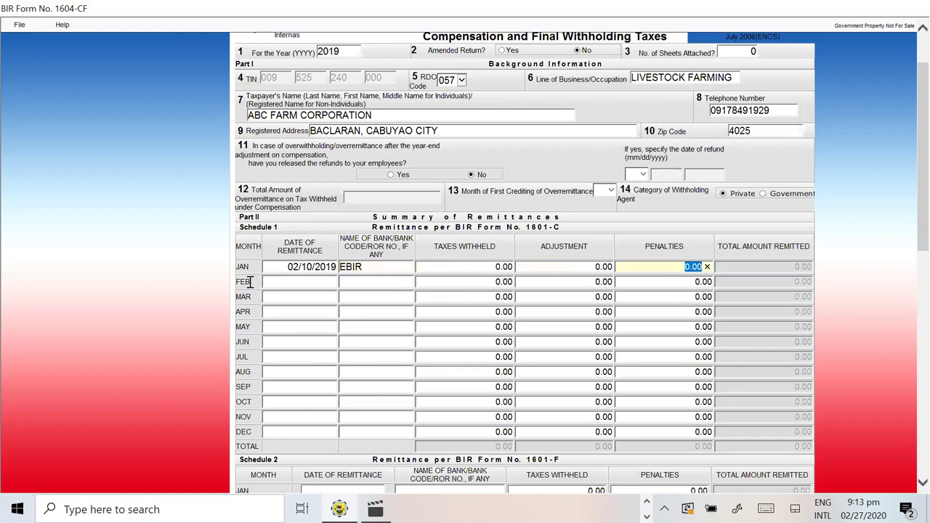
Step: Fill in Schedule 1's February row with remittance date 03/10/2019 and bank name EBIR
click(297, 283)
text(03/10/2019)
key(Tab)
text(EBIR)
key(Tab)
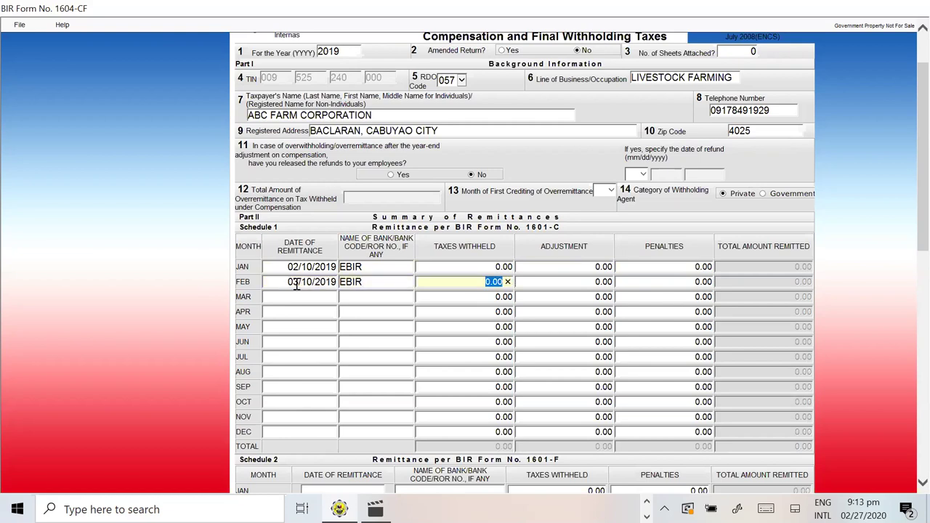
key(Tab)
key(Tab)
Step: Fill in Schedule 1's March row with remittance date 04/10/2019 and bank name EBIR
click(288, 297)
text(04/)
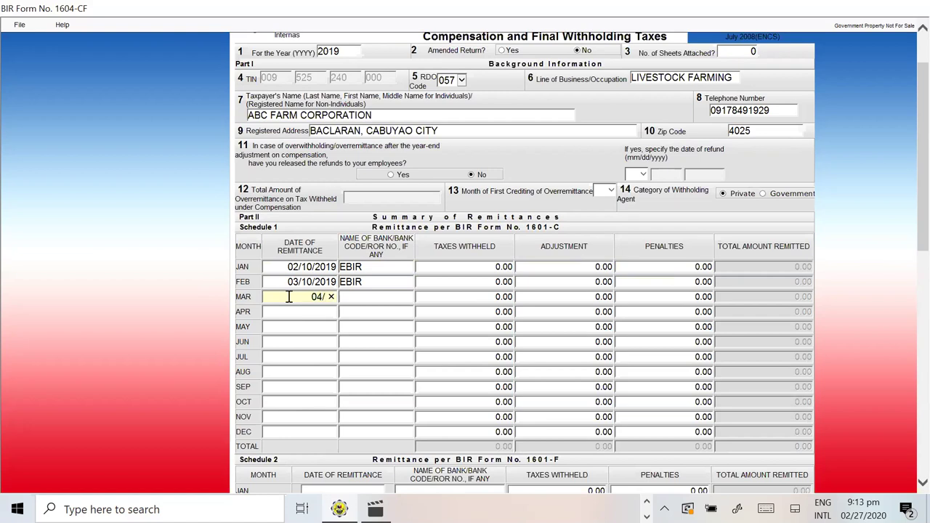
text(10/2019)
key(Tab)
text(EBIR)
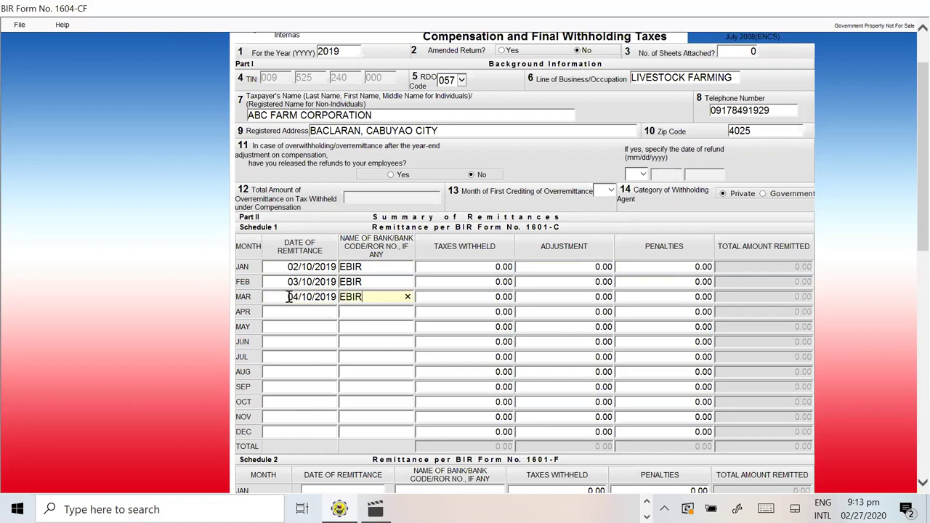
key(Tab)
key(Tab)
key(Tab)
key(Tab)
Step: Fill in Schedule 1's April row with remittance date 05/10/2019 and bank name EBIR
click(303, 309)
text(05/10/2019)
click(379, 312)
text(EIR)
key(Tab)
text(0)
key(shift+Tab)
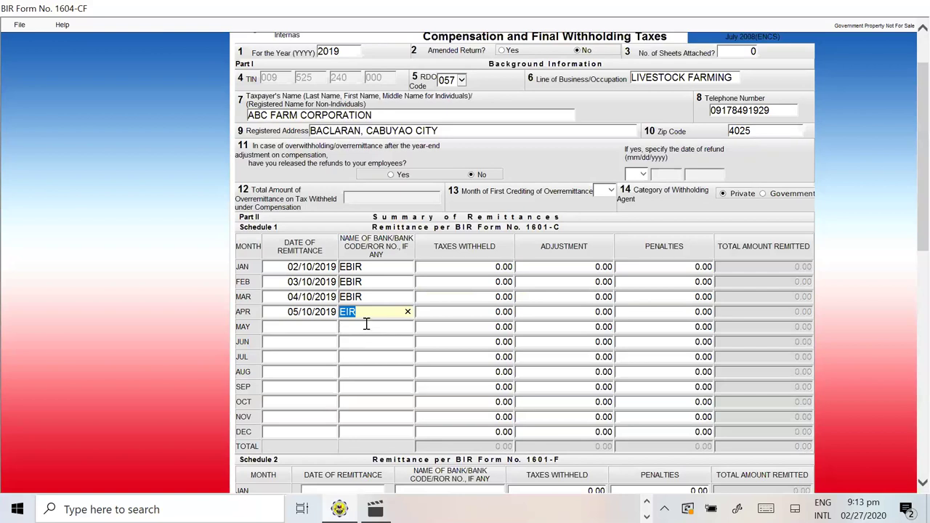
text(EBIR)
key(Tab)
key(Tab)
key(Tab)
key(Tab)
Step: Fill in Schedule 1's May row with remittance date 06/10/2019 and bank name EBIR
text(06/10/2019)
key(Tab)
text(EBIR)
key(Tab)
key(Tab)
key(Tab)
Step: Fill in Schedule 1's June row with remittance date 07/10/2019 and bank name EBIR
click(320, 344)
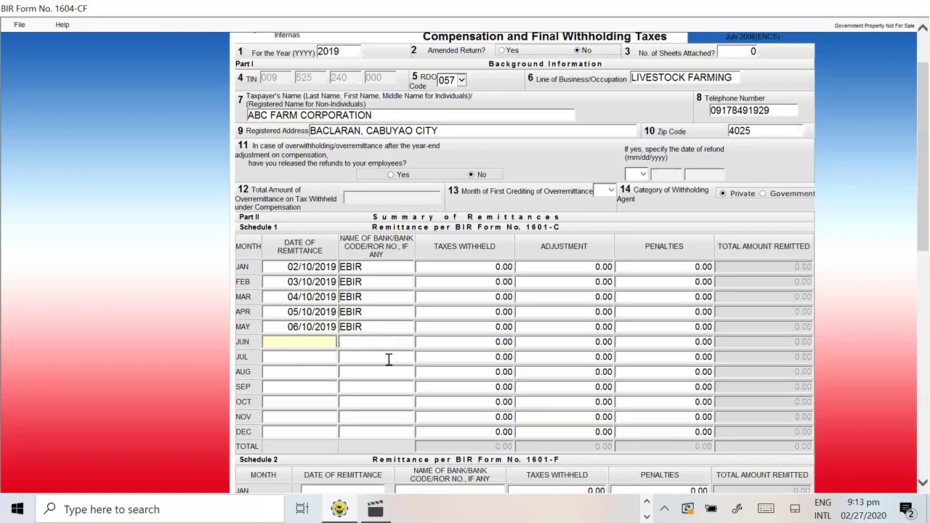
text(07/10/2019)
key(Tab)
text(EBIR)
key(Tab)
key(Tab)
key(Tab)
key(Tab)
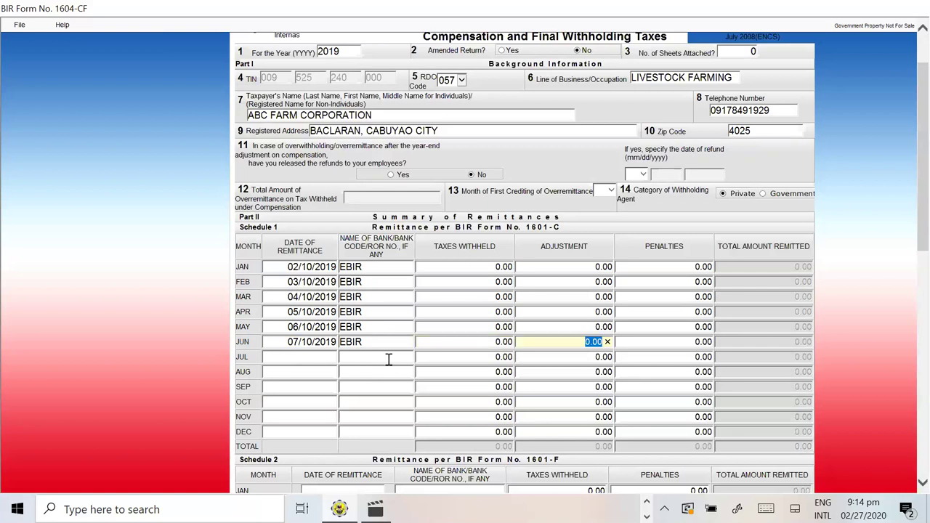
Step: Fill in Schedule 1's July row with remittance date 8/10/2019 and bank name EBIR
text(8/10)
text(/210)
key(BackSpace)
key(BackSpace)
text(019)
key(Tab)
text(EB)
key(Tab)
key(Tab)
key(Tab)
key(Tab)
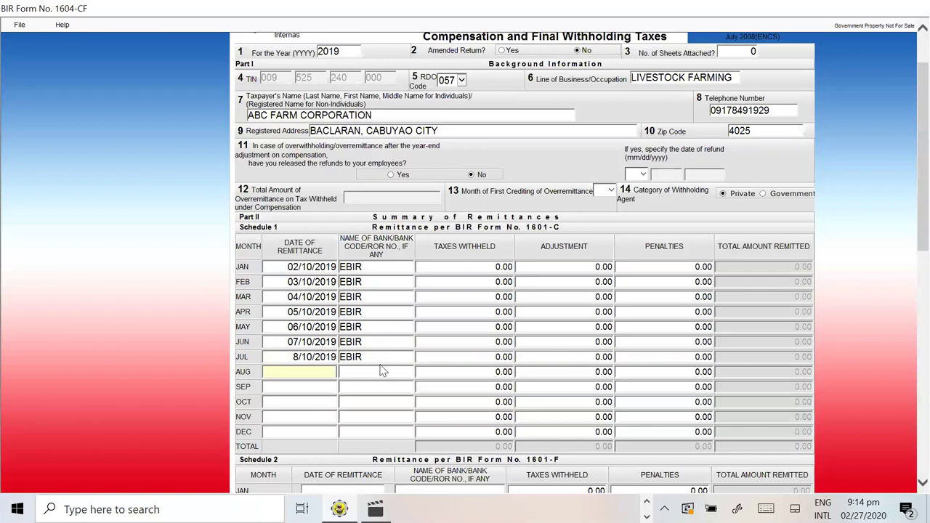
Step: Fill in Schedule 1's August row with remittance date 9/10/2019 and bank name EBIR
text(9/10/2019)
key(Tab)
text(EBIR)
key(Tab)
key(Tab)
key(Tab)
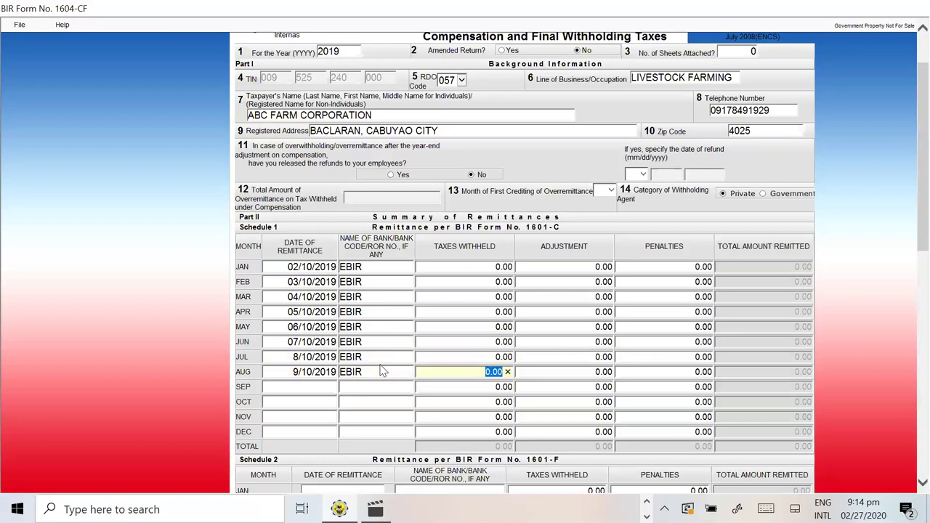
key(Tab)
Step: Fill in Schedule 1's September row with remittance date 10/10/2019 and bank name EBIR
text(10/10/2019)
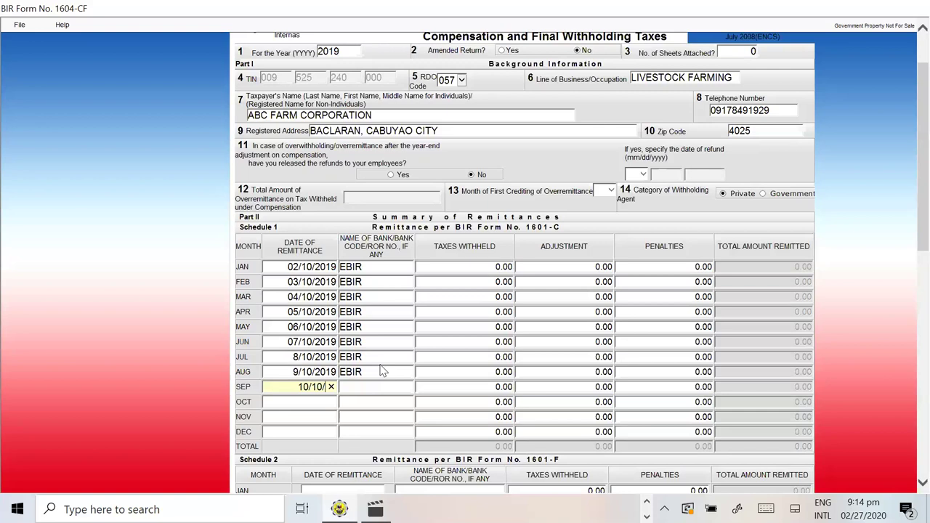
key(Tab)
text(EBIR)
key(Tab)
key(Tab)
key(Tab)
key(Tab)
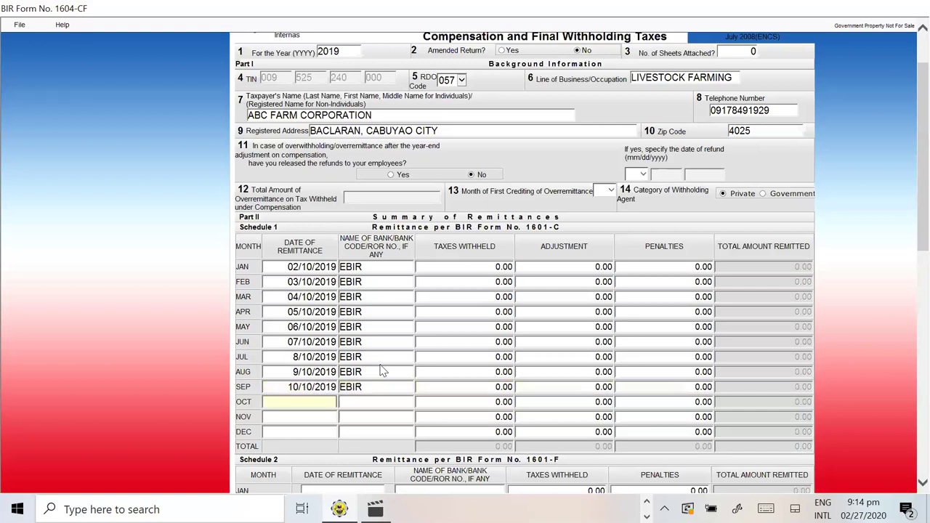
Step: Fill in Schedule 1's October row with remittance date 11/10/2019 and bank name EBIR
text(11/10/2019)
key(Tab)
text(EBIR)
key(Tab)
key(Tab)
key(Tab)
key(Tab)
Step: Fill in Schedule 1's November row with remittance date 12/10/2019 and bank name EBIR
text(12/10/2019)
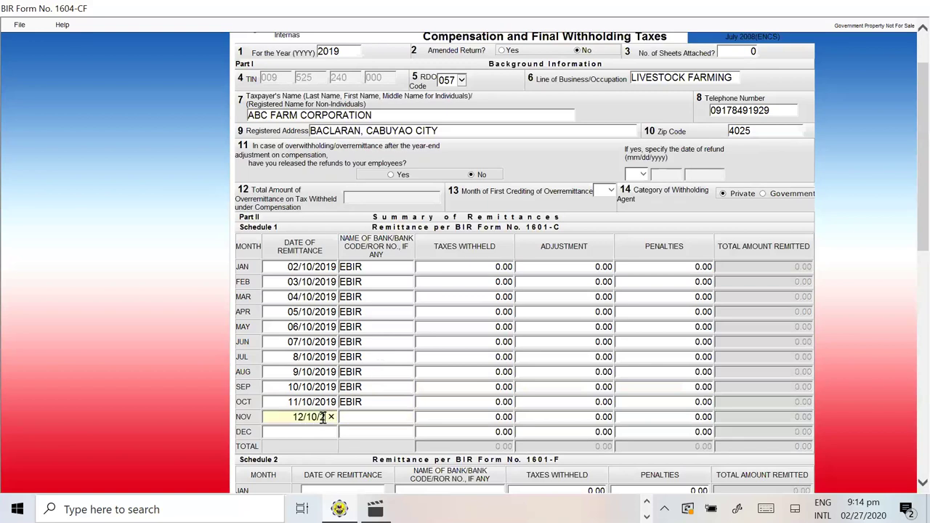
key(Tab)
text(EBIR)
key(Tab)
key(Tab)
key(Tab)
Step: Fill in Schedule 1's December row with remittance date 01/10/2019 and bank name EBIR
click(323, 432)
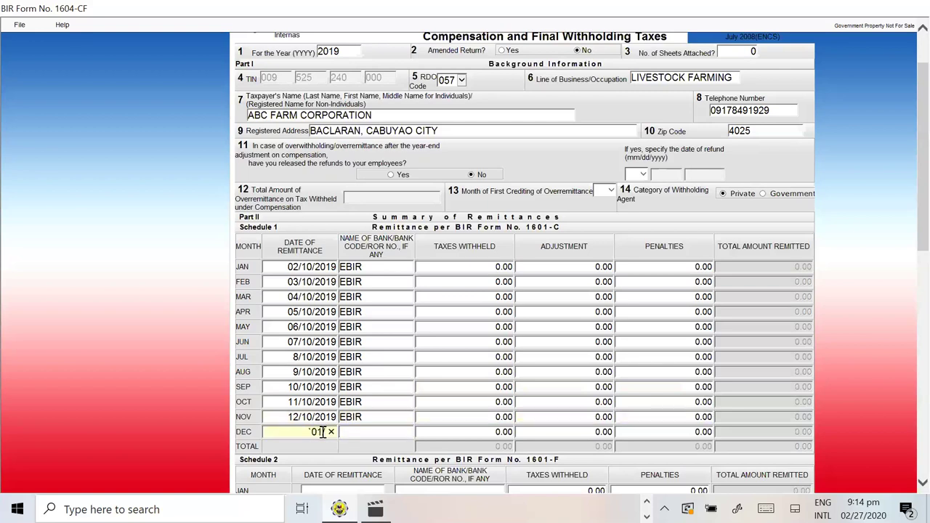
text(01/10/2019)
key(Tab)
text(EBIR)
key(Tab)
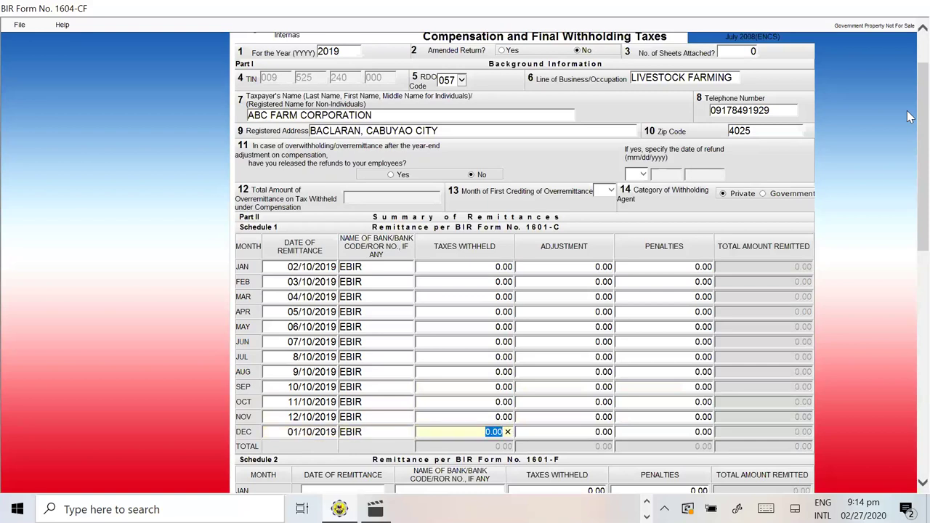
Step: Try to validate the return and acknowledge the resulting message
scroll(910, 110, down, 3)
scroll(910, 109, down, 6)
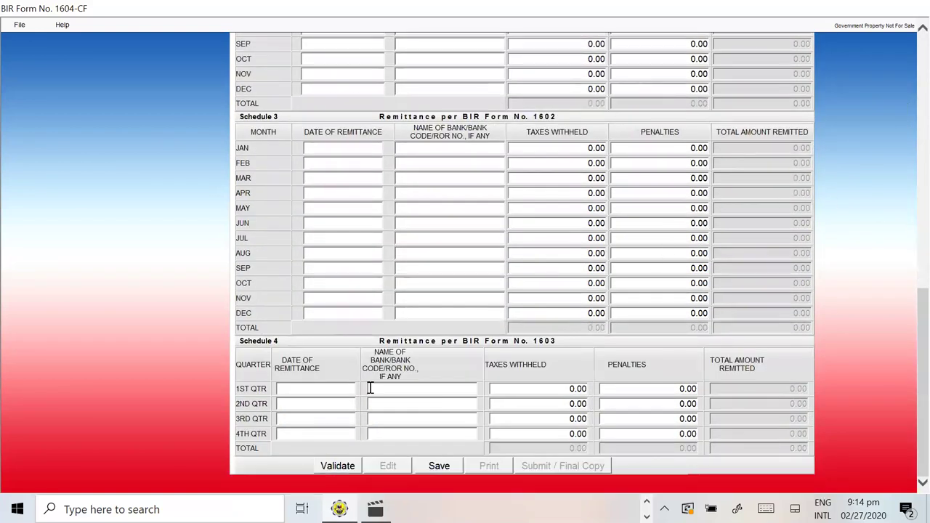
click(342, 467)
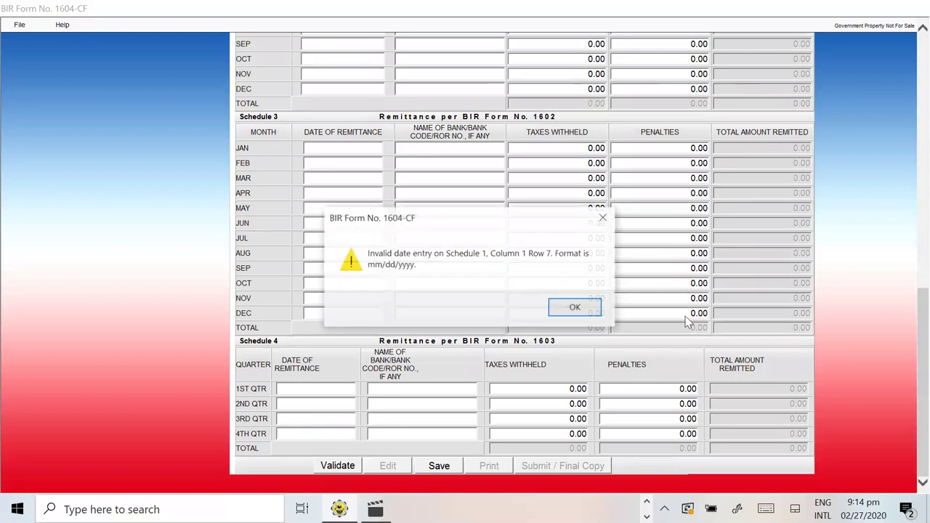
click(575, 308)
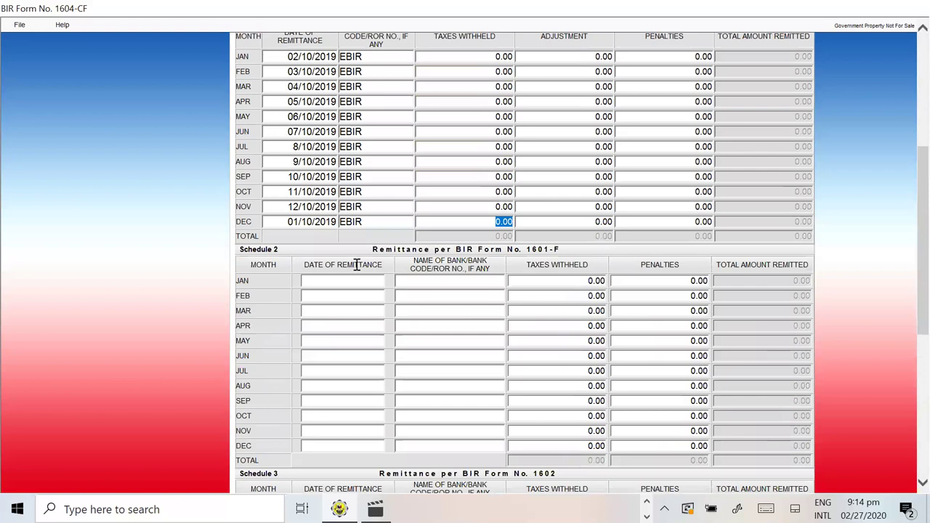
Step: Try to add a leading zero to the month in Schedule 1's July and August remittance dates
double_click(289, 148)
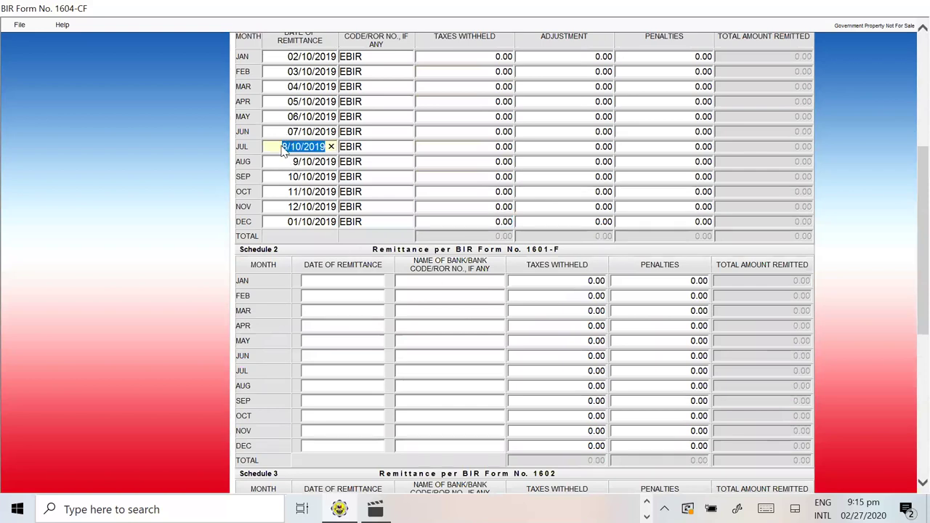
click(284, 149)
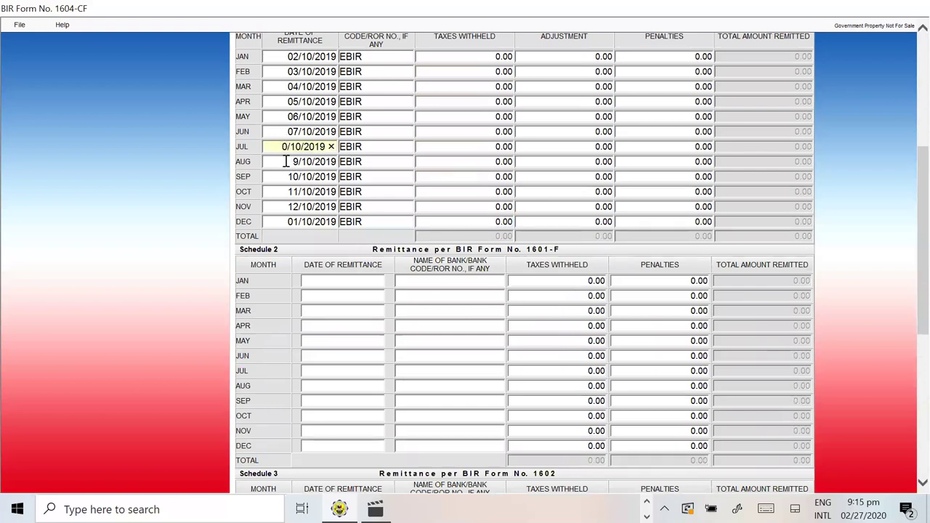
text(8)
double_click(289, 163)
click(305, 162)
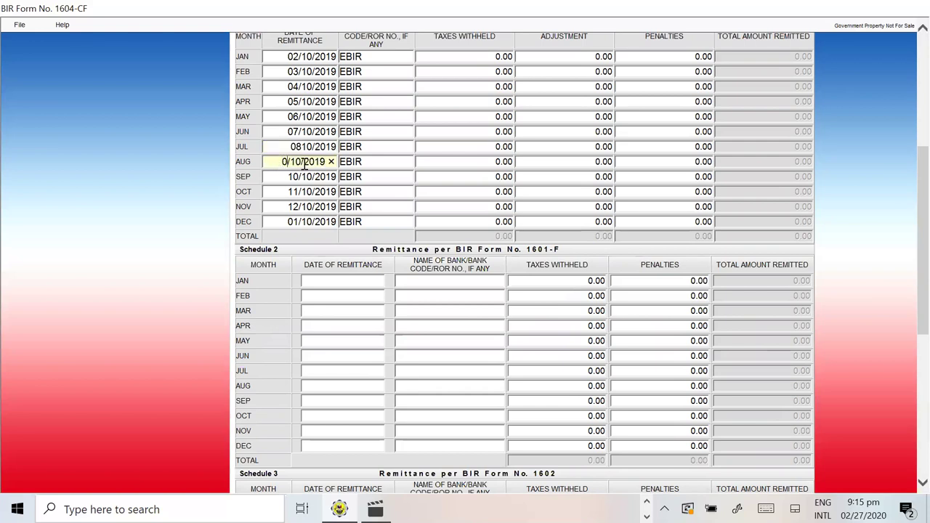
text(9/)
Step: Set Schedule 1's remittance dates to 08/10/2019 for July and 09/10/2019 for August
double_click(284, 148)
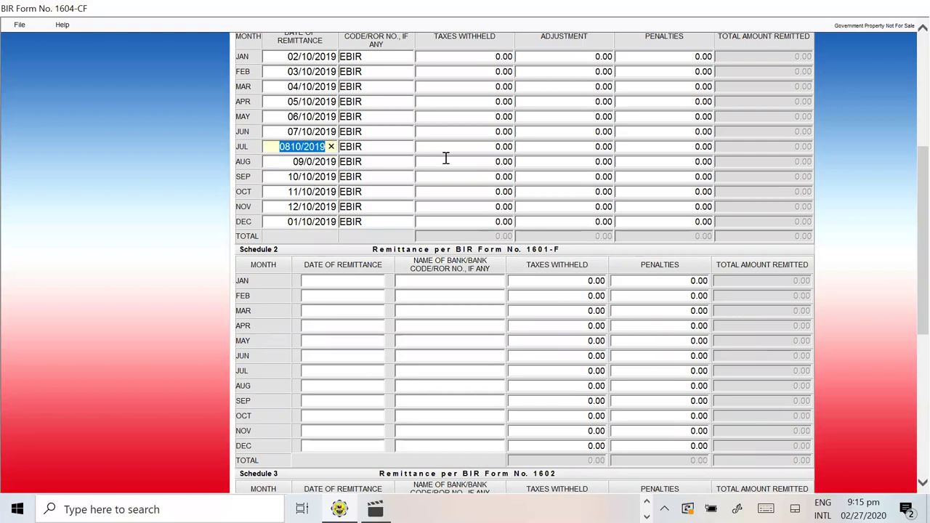
text(08/10/2019)
key(Tab)
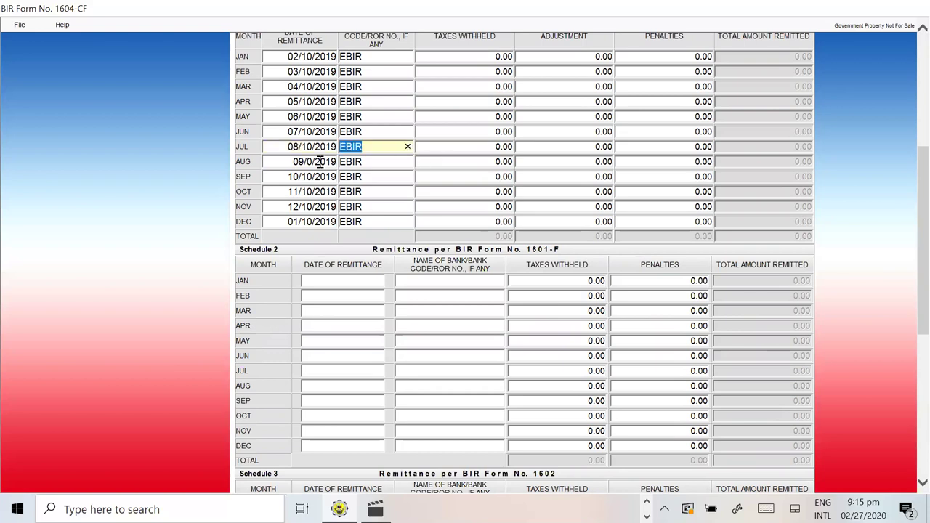
click(293, 162)
text(09/)
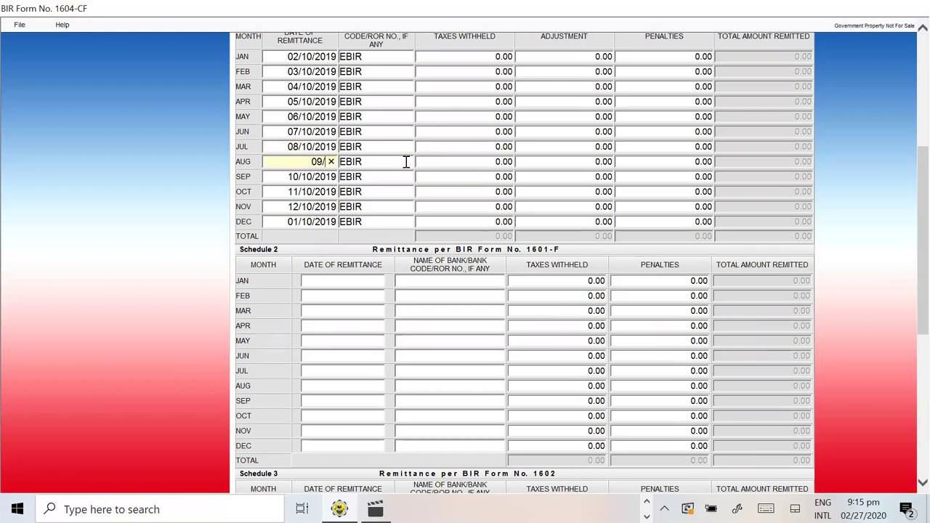
text(10/2019)
key(Tab)
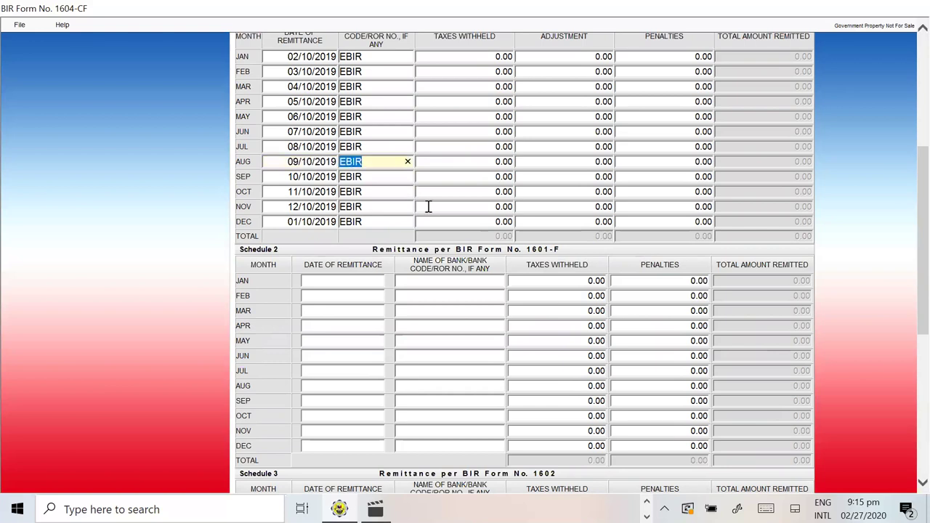
Step: Validate the return, acknowledge the message and review the Schedule 1 remittance dates
scroll(366, 342, down, 5)
click(339, 465)
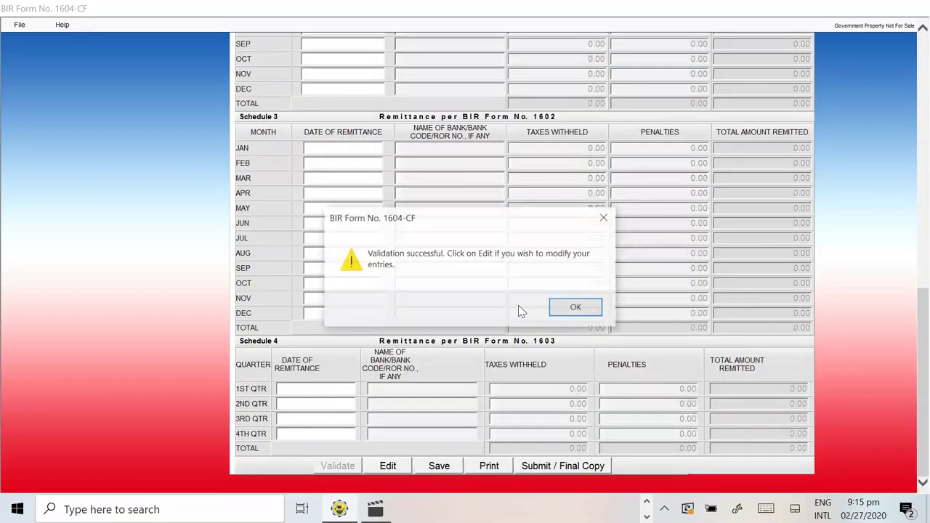
click(575, 307)
scroll(582, 296, up, 5)
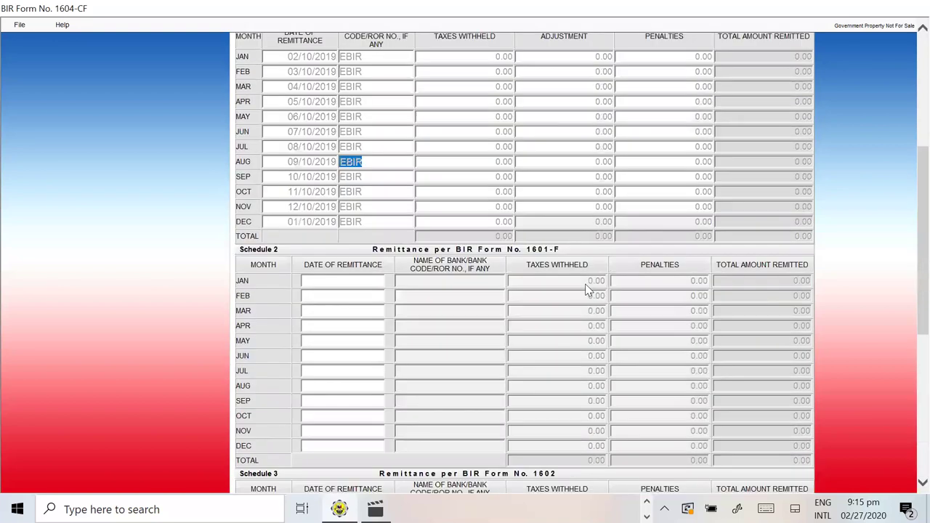
scroll(417, 428, down, 5)
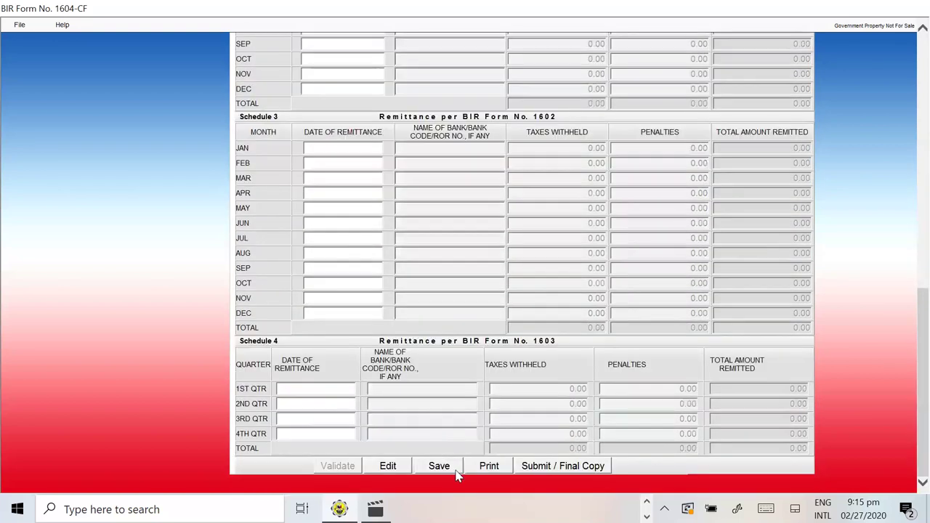
Step: Reopen the return for editing and set December's date of remittance in Schedule 1 to 01/10/2020
click(388, 466)
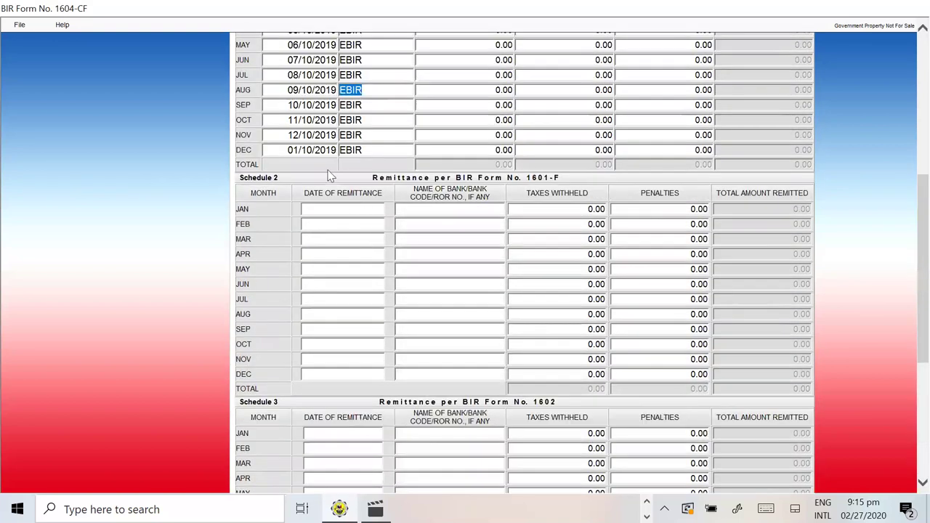
click(276, 150)
text(01)
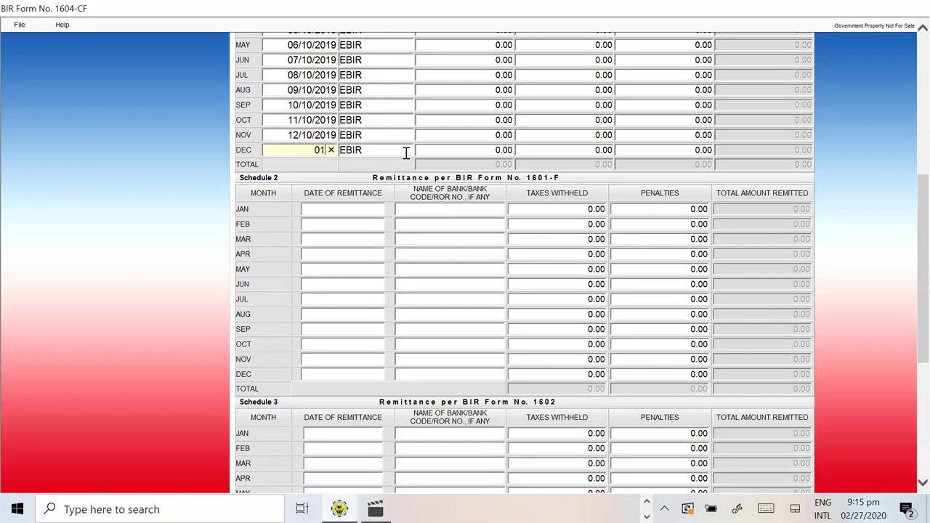
text(/10/2020)
key(Tab)
Step: Validate the edited return again, acknowledge the message and go back to the Schedule 1 entries
scroll(498, 446, down, 5)
click(353, 470)
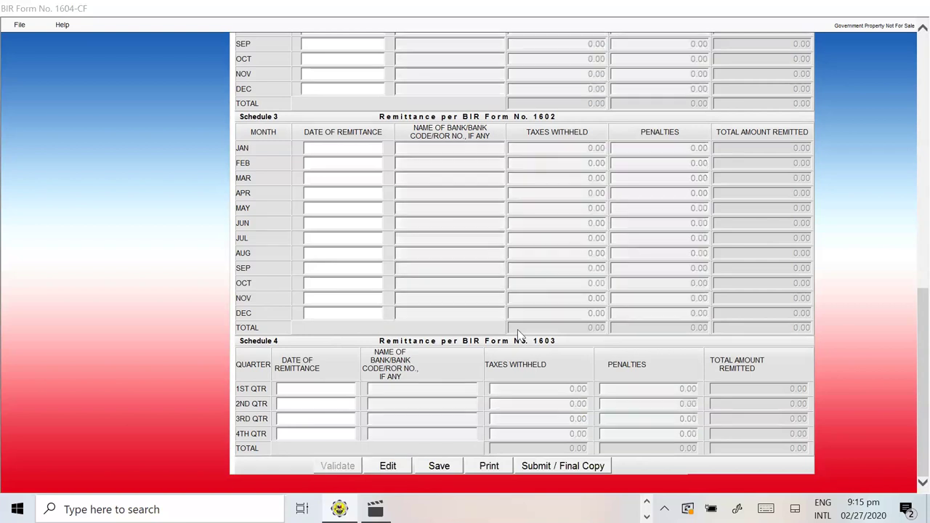
click(575, 310)
scroll(582, 386, up, 15)
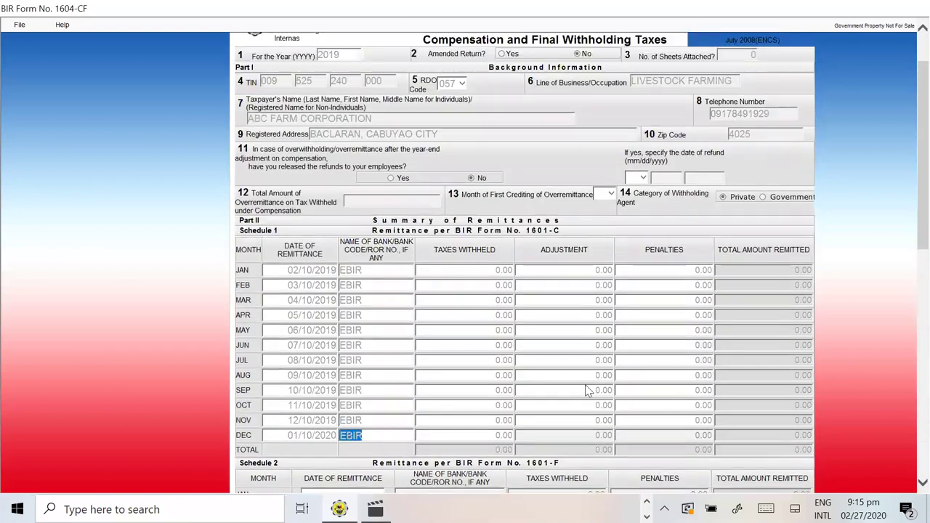
Step: Look over the return's remaining schedules and switch to the Excel checklist to review the four annual 1604CF submission requirements
scroll(632, 400, down, 15)
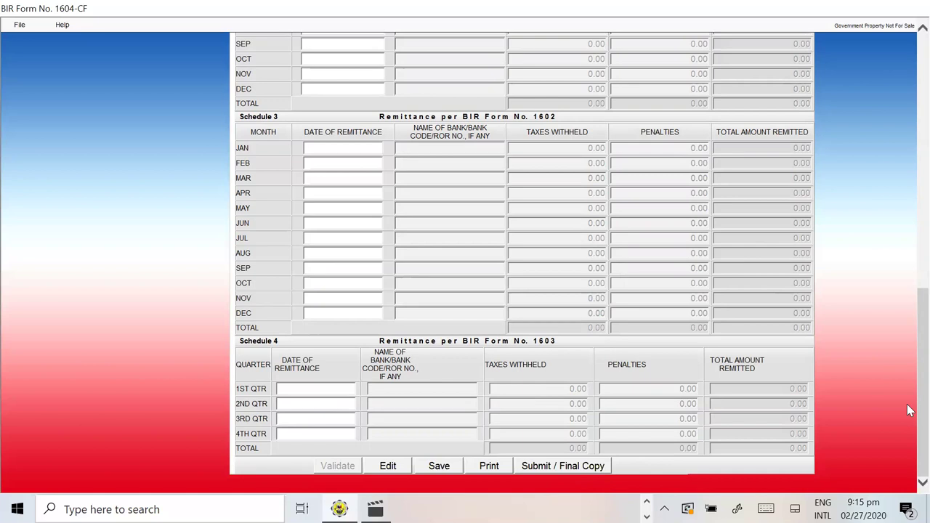
scroll(649, 307, up, 15)
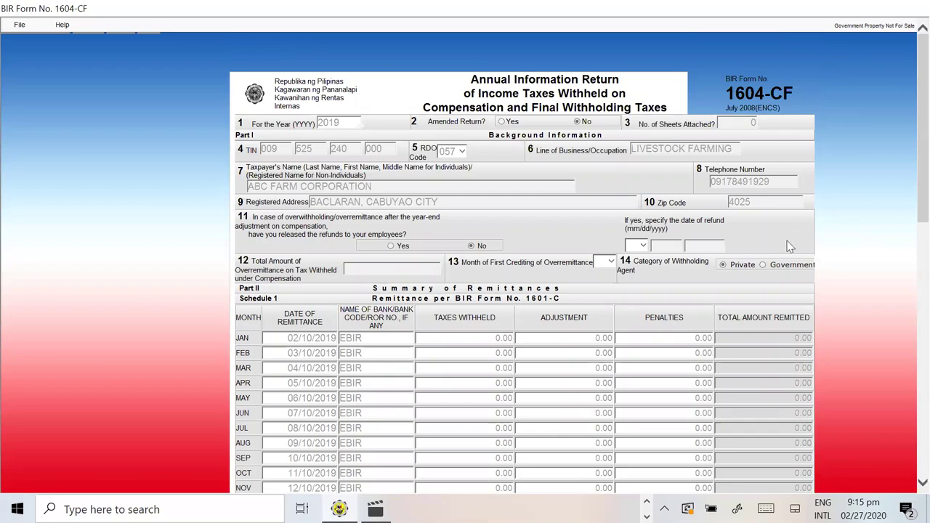
key(alt+Tab)
click(463, 260)
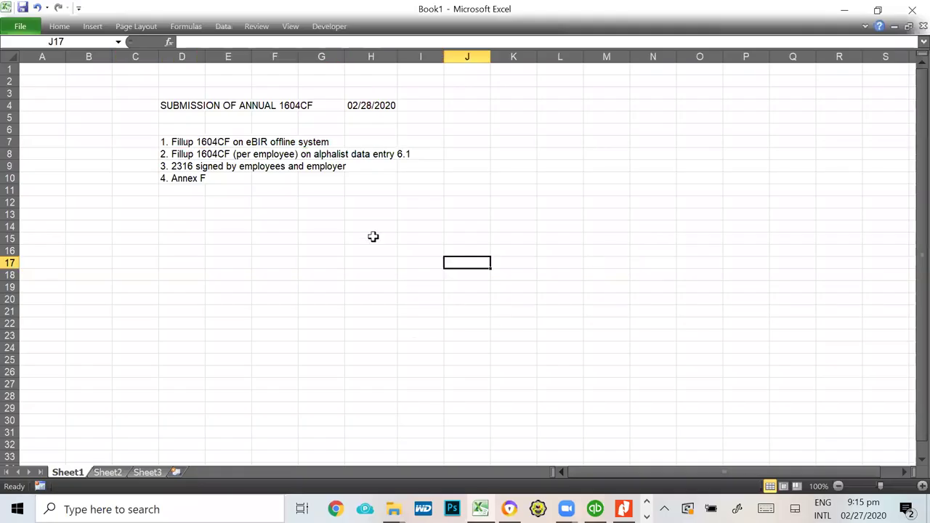
click(167, 155)
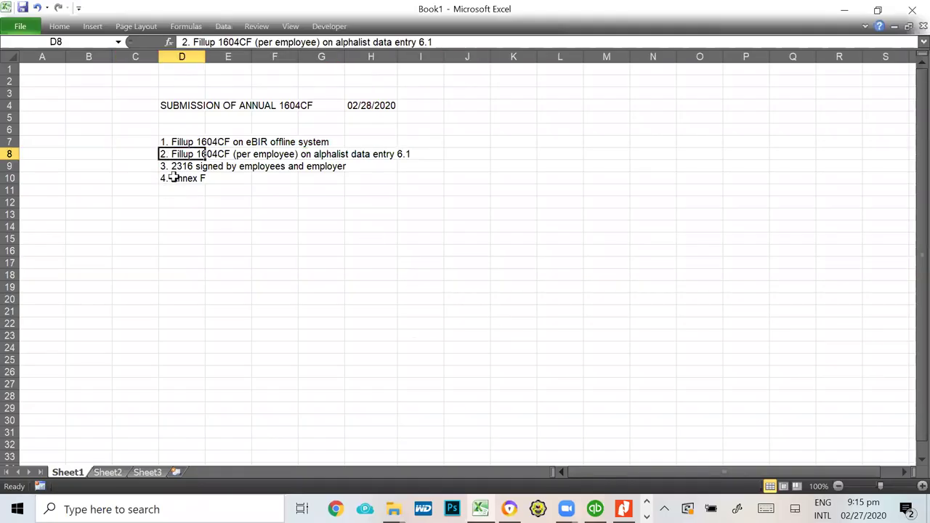
click(169, 166)
click(167, 179)
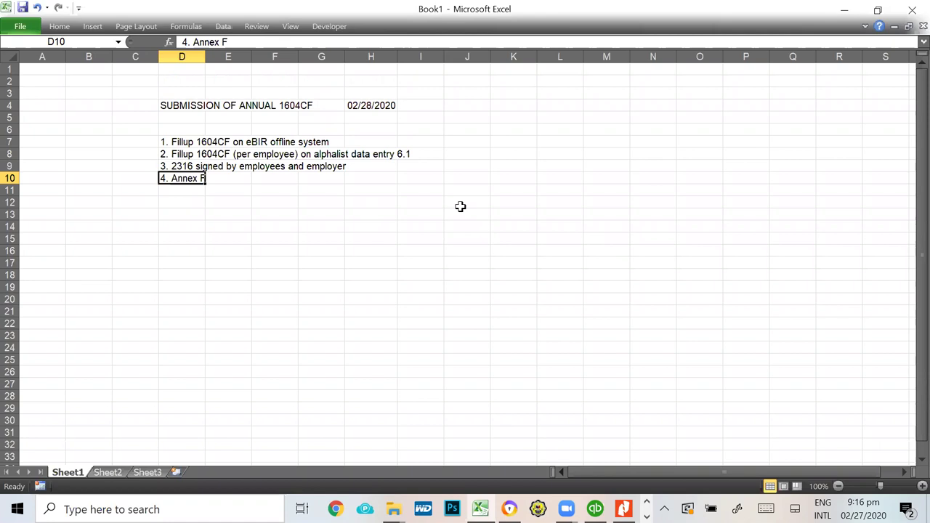
click(178, 145)
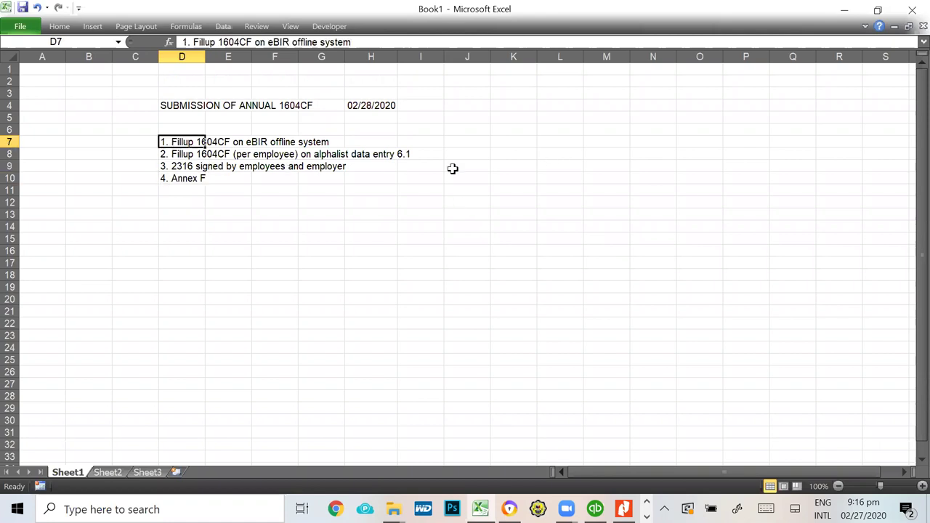